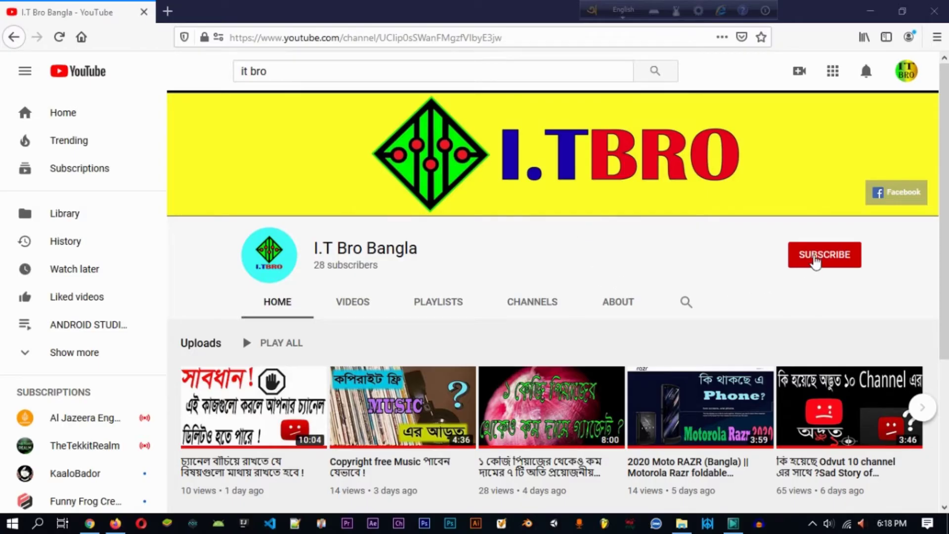
- Subscribe to the I.T Bro Bangla channel and set its notifications to All
{"action": "left_click", "coordinate": [816, 261]}
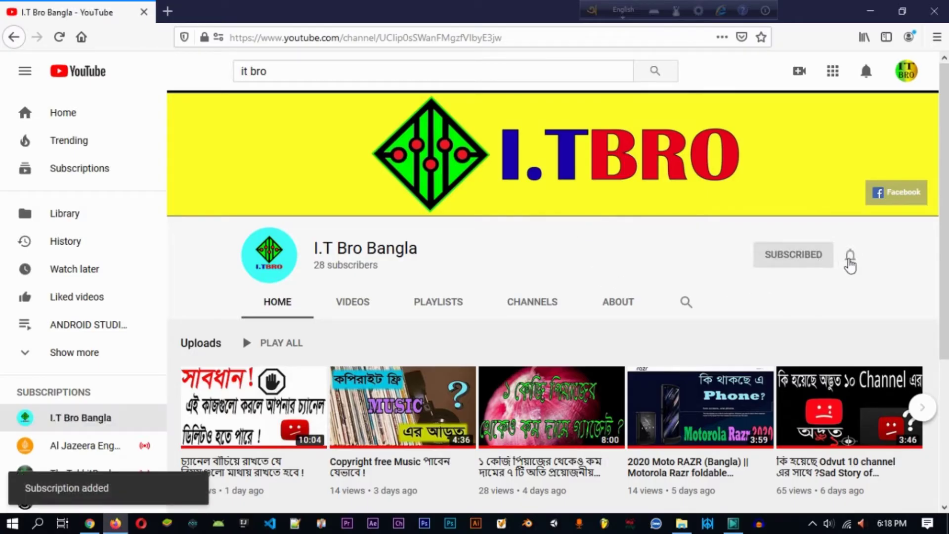
{"action": "left_click", "coordinate": [850, 263]}
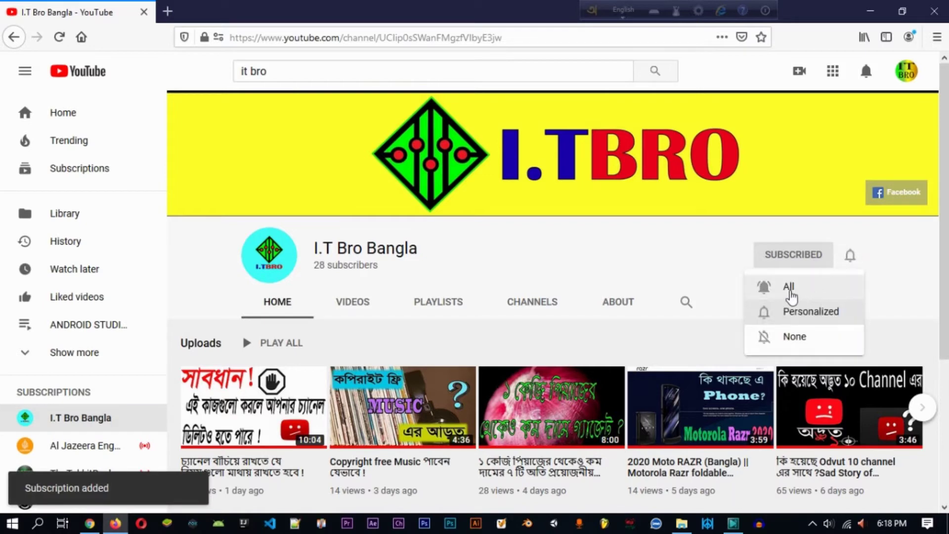
{"action": "left_click", "coordinate": [790, 293]}
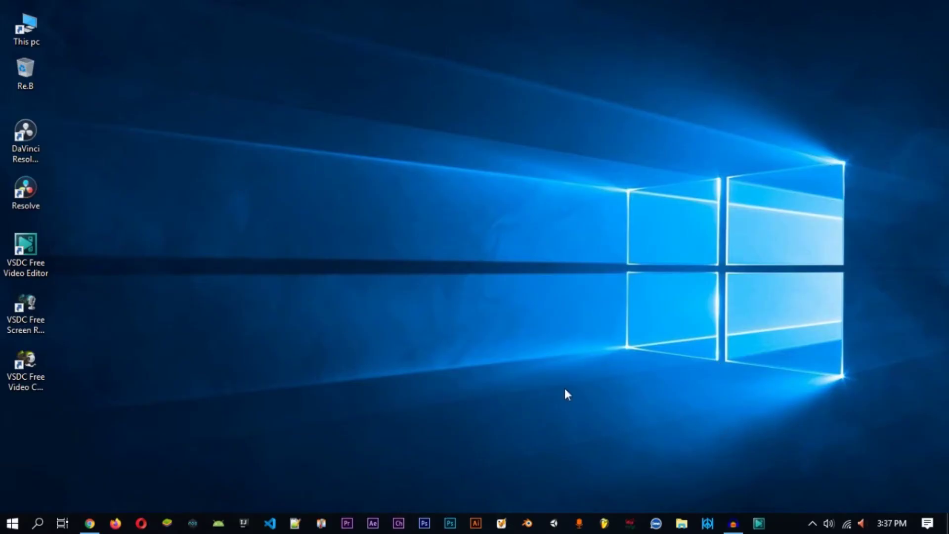
- Switch to Chrome, open the official VSDC Free Video Editor download page from the search results, and examine the x64 and x32 download options
{"action": "left_click", "coordinate": [90, 524]}
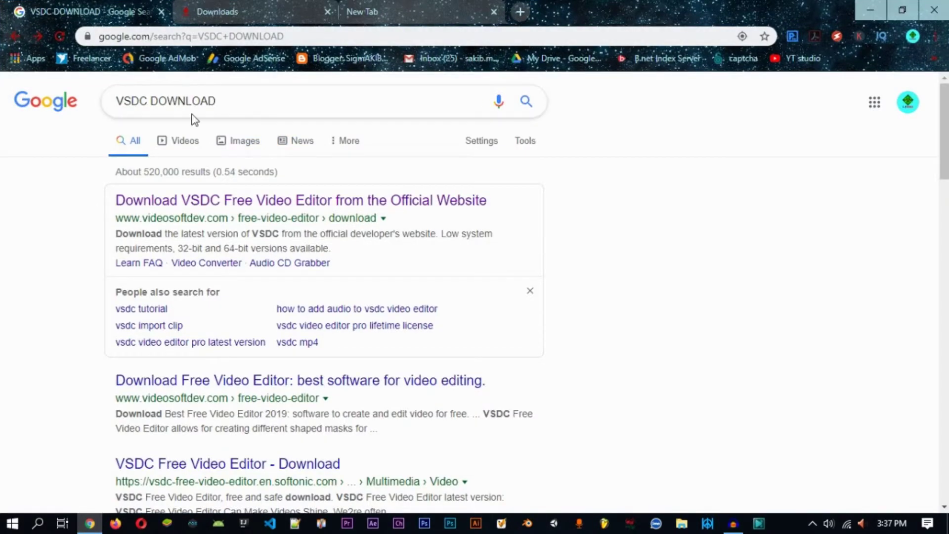
{"action": "left_click", "coordinate": [262, 100]}
{"action": "left_click_drag", "start_coordinate": [262, 100], "coordinate": [79, 114]}
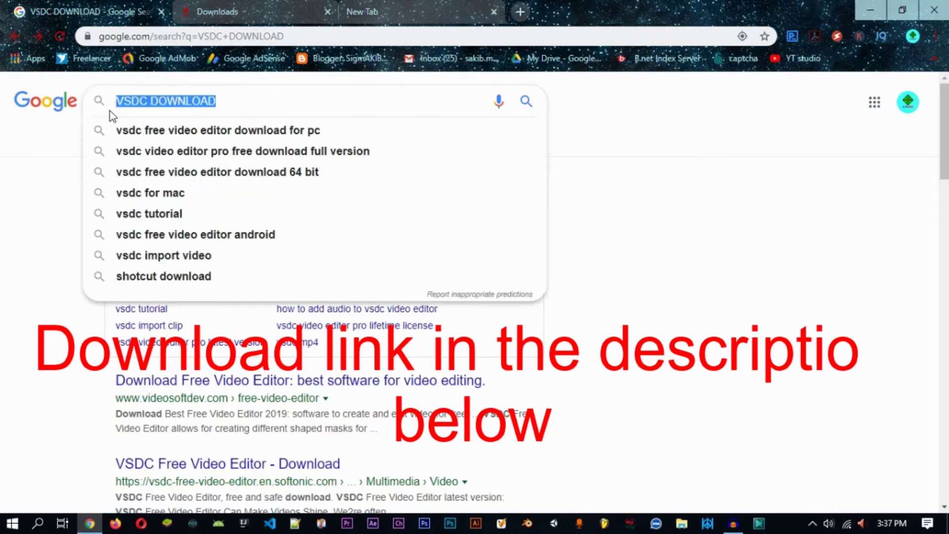
{"action": "left_click", "coordinate": [632, 217]}
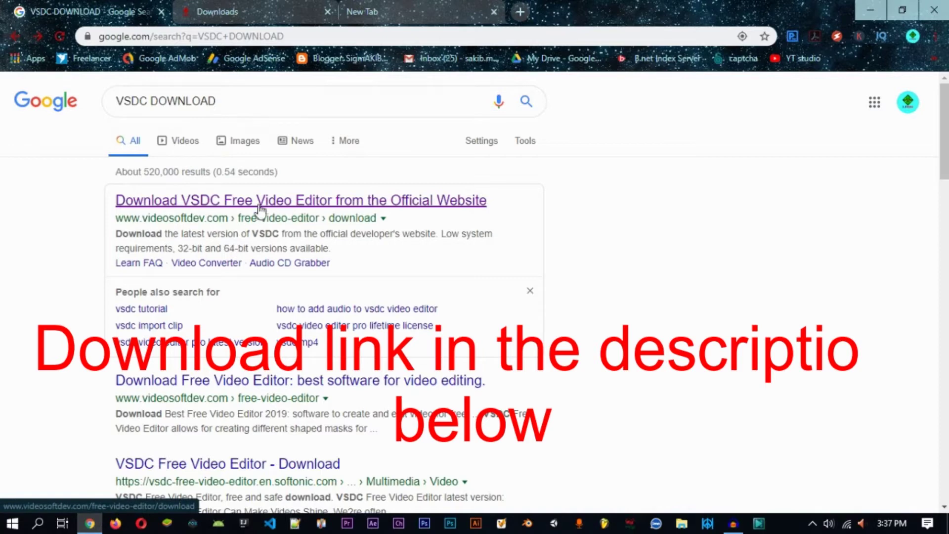
{"action": "left_click", "coordinate": [360, 204]}
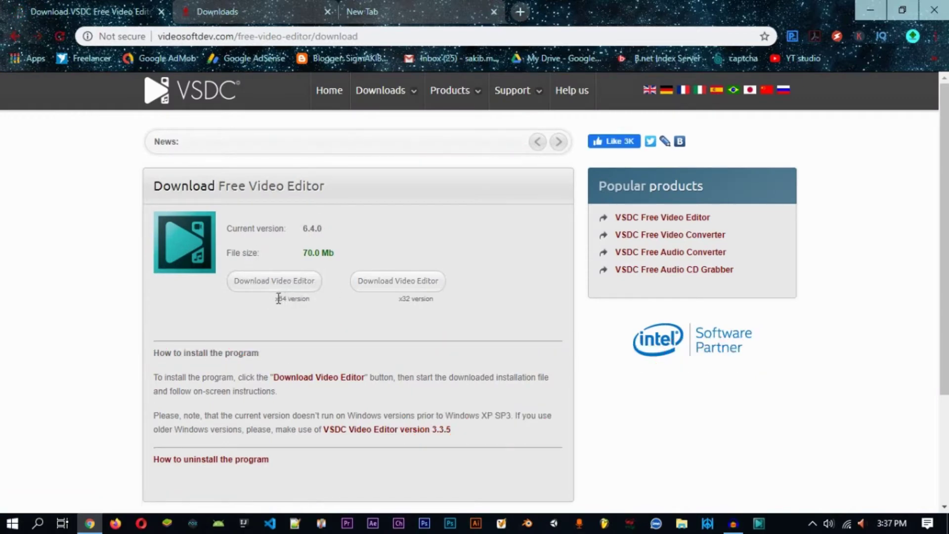
{"action": "left_click_drag", "start_coordinate": [278, 299], "coordinate": [311, 299]}
{"action": "left_click_drag", "start_coordinate": [395, 299], "coordinate": [456, 301]}
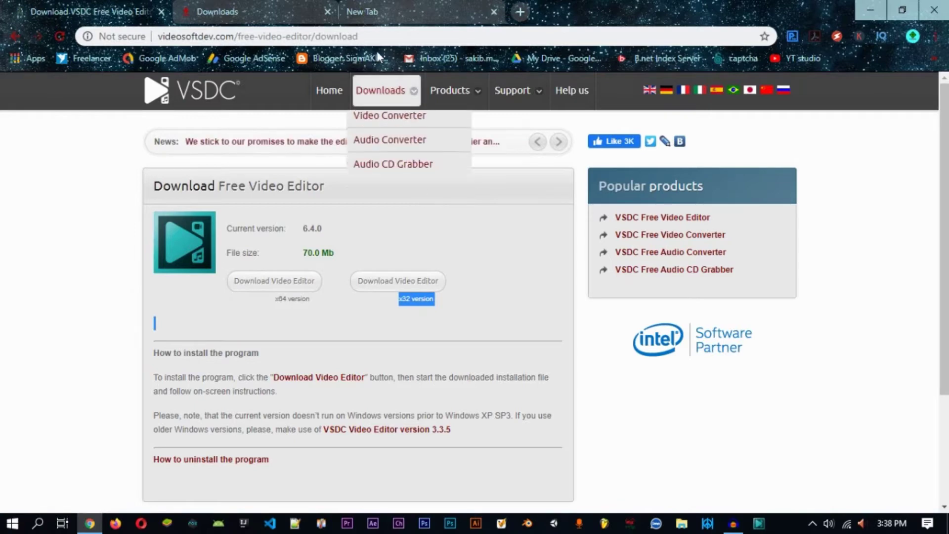
- Locate the downloaded video_editor_x64 (1) installer in its folder and launch it
{"action": "left_click", "coordinate": [935, 36]}
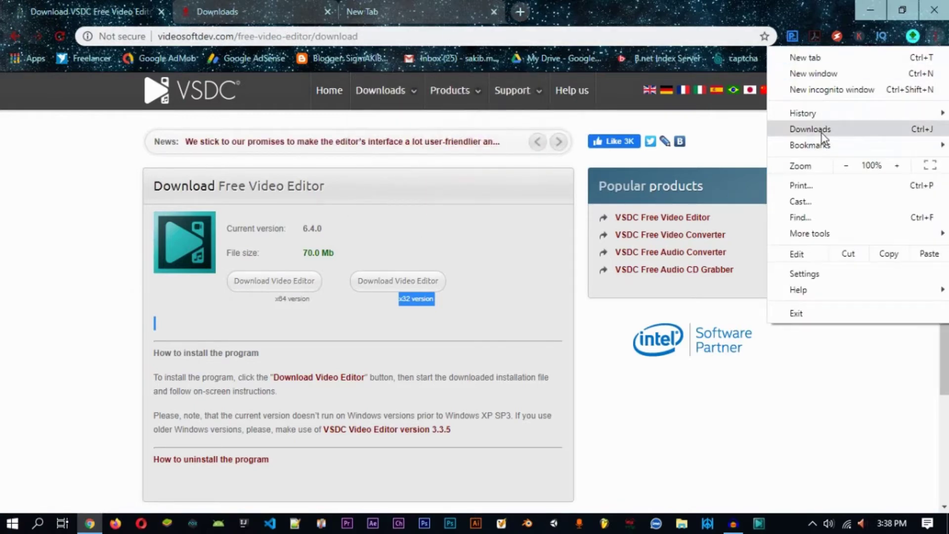
{"action": "left_click", "coordinate": [225, 11]}
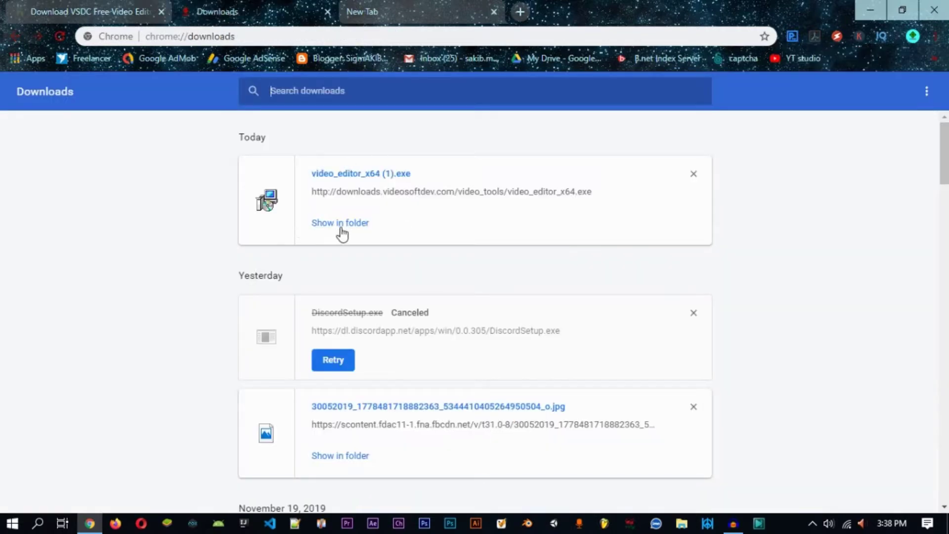
{"action": "left_click", "coordinate": [361, 223]}
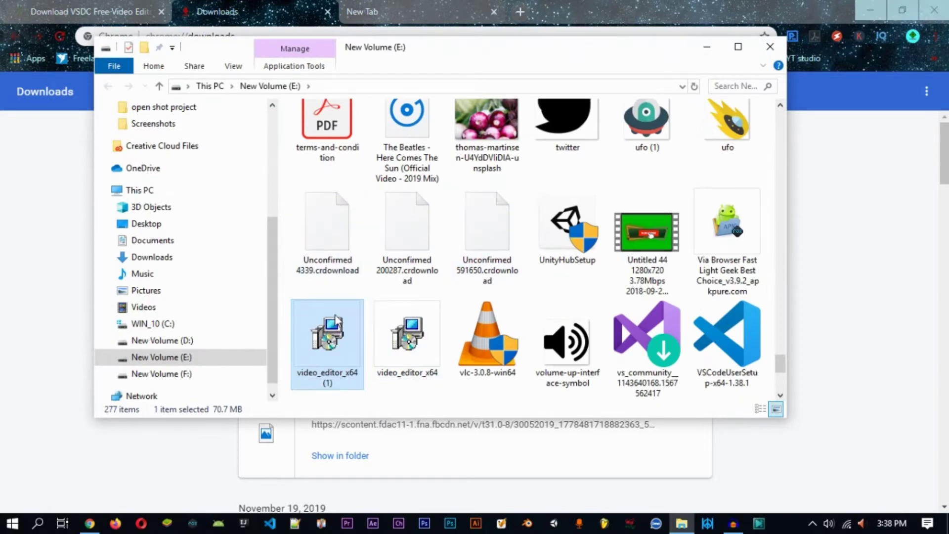
{"action": "double_click", "coordinate": [330, 346]}
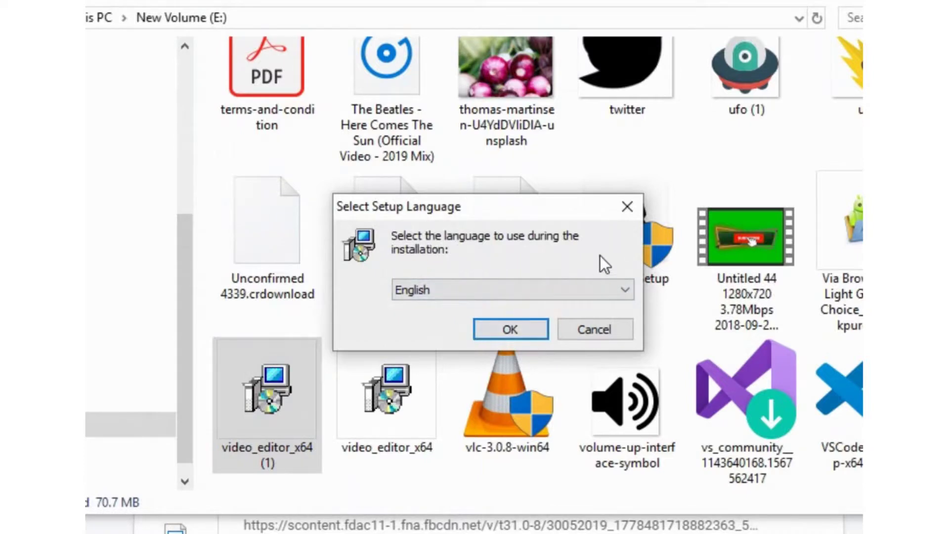
- Start the setup in English without uninstalling the previous version, and accept the license agreement
{"action": "left_click", "coordinate": [532, 330]}
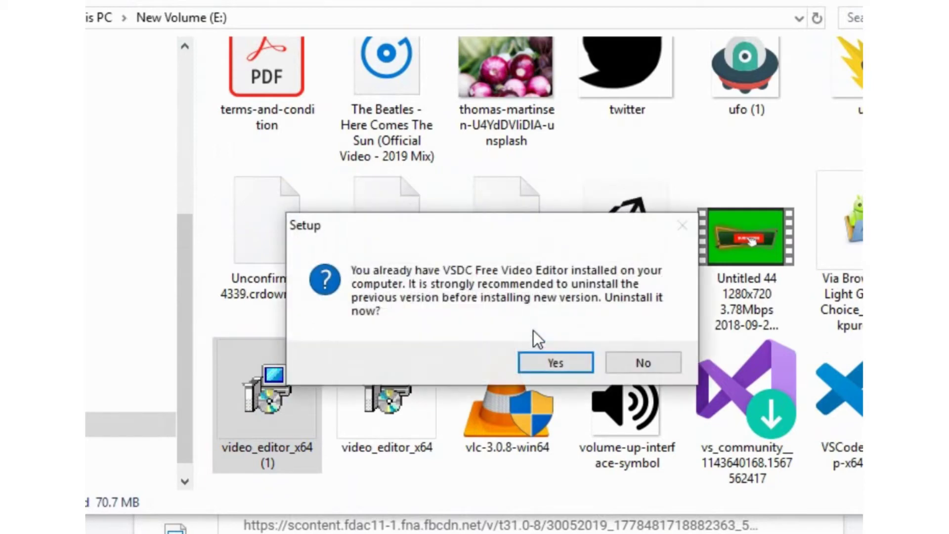
{"action": "left_click", "coordinate": [661, 363]}
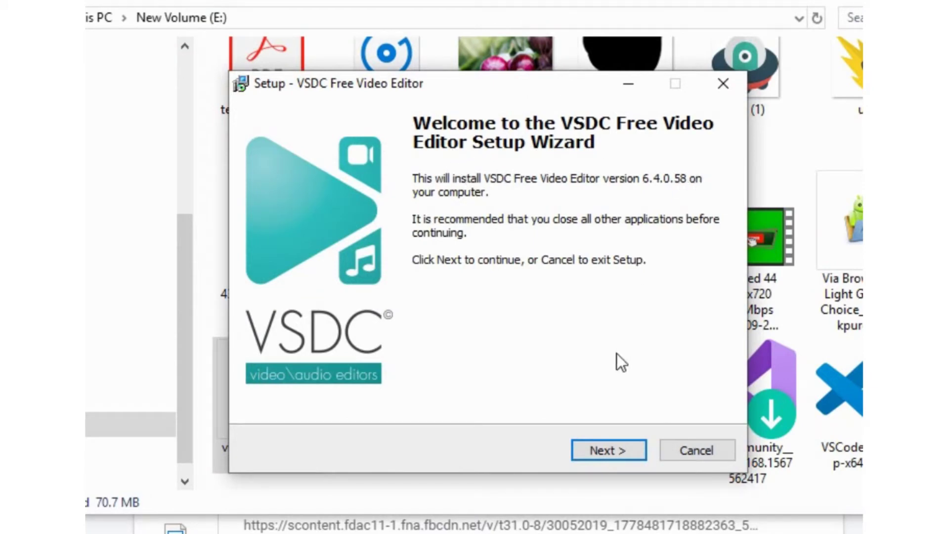
{"action": "left_click", "coordinate": [634, 450]}
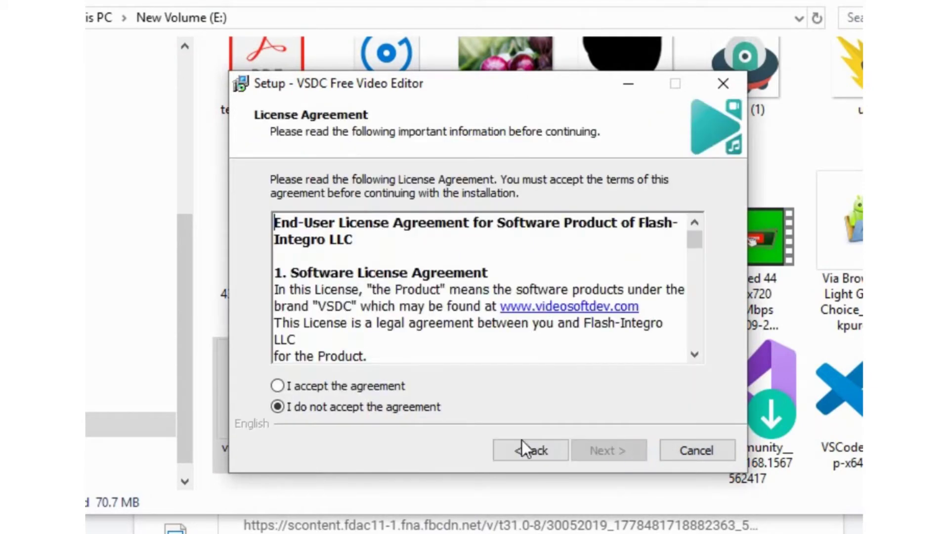
{"action": "left_click", "coordinate": [278, 387]}
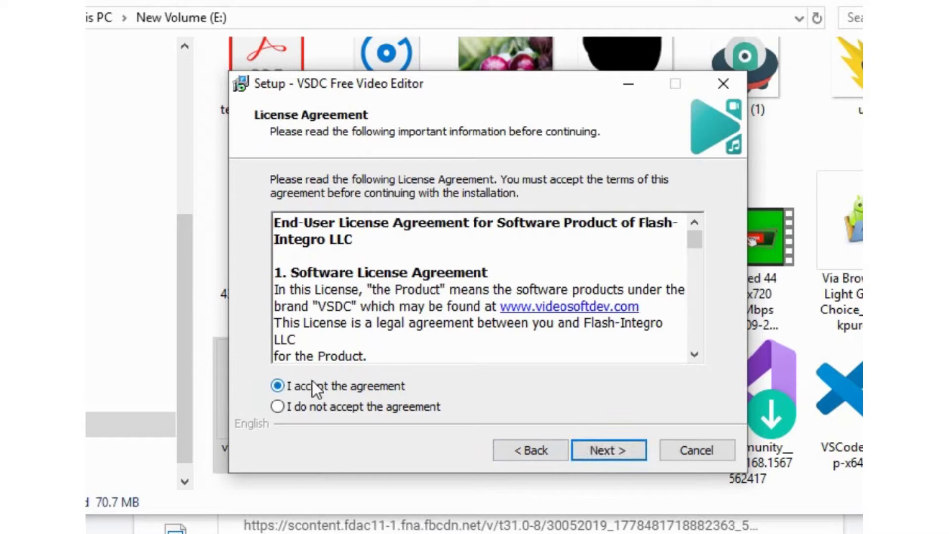
{"action": "left_click", "coordinate": [612, 456]}
- Read through the setup information page, then continue with all three desktop icons and the project file association enabled
{"action": "scroll", "coordinate": [511, 276], "scroll_direction": "down", "scroll_amount": 6}
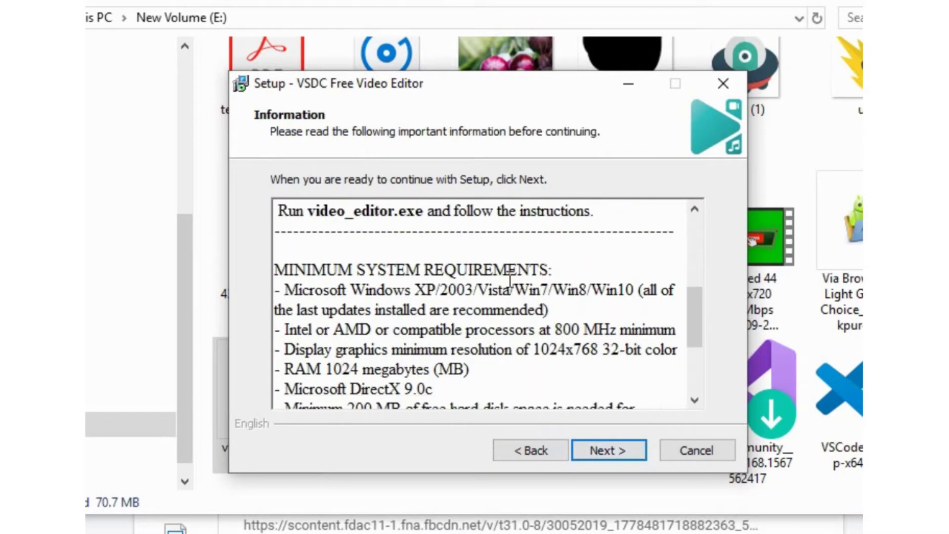
{"action": "scroll", "coordinate": [505, 284], "scroll_direction": "up", "scroll_amount": 6}
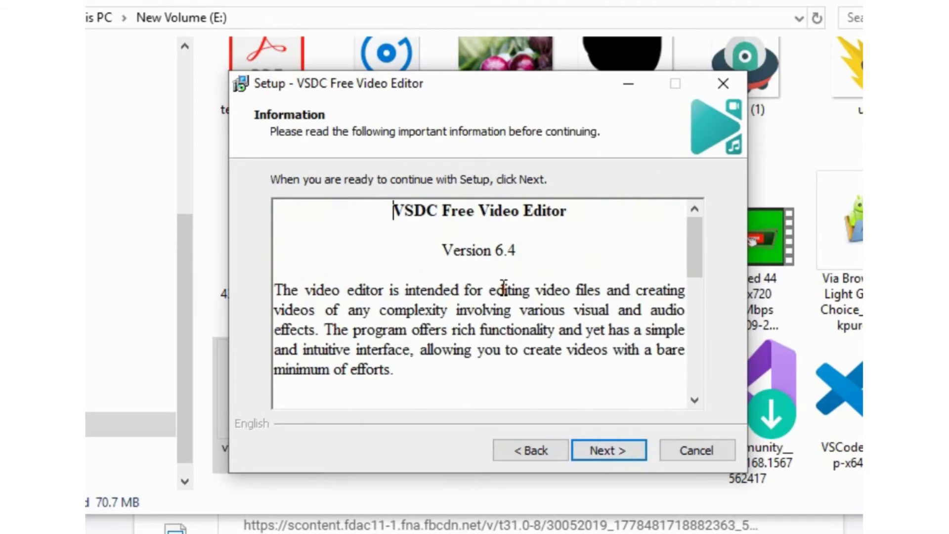
{"action": "left_click_drag", "start_coordinate": [275, 290], "coordinate": [666, 366]}
{"action": "left_click", "coordinate": [624, 295]}
{"action": "left_click", "coordinate": [617, 451]}
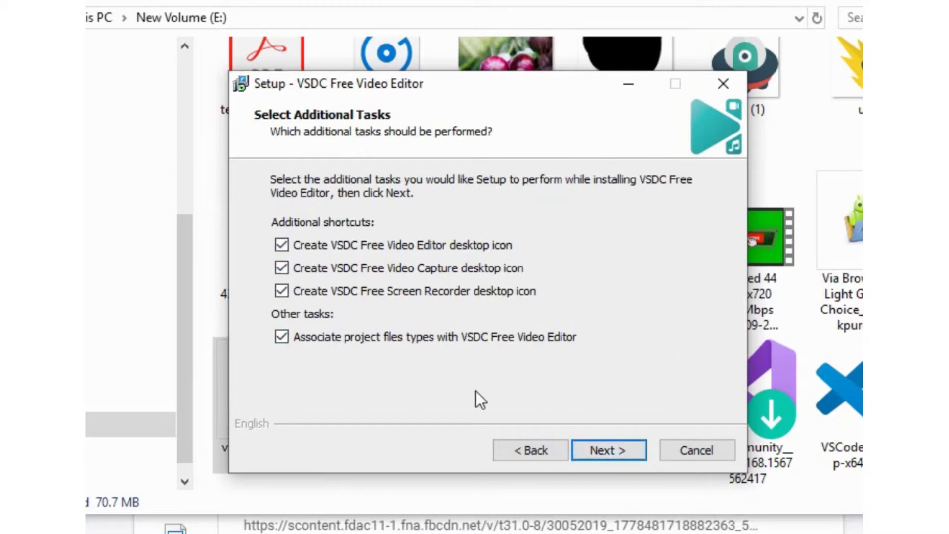
{"action": "left_click", "coordinate": [623, 449]}
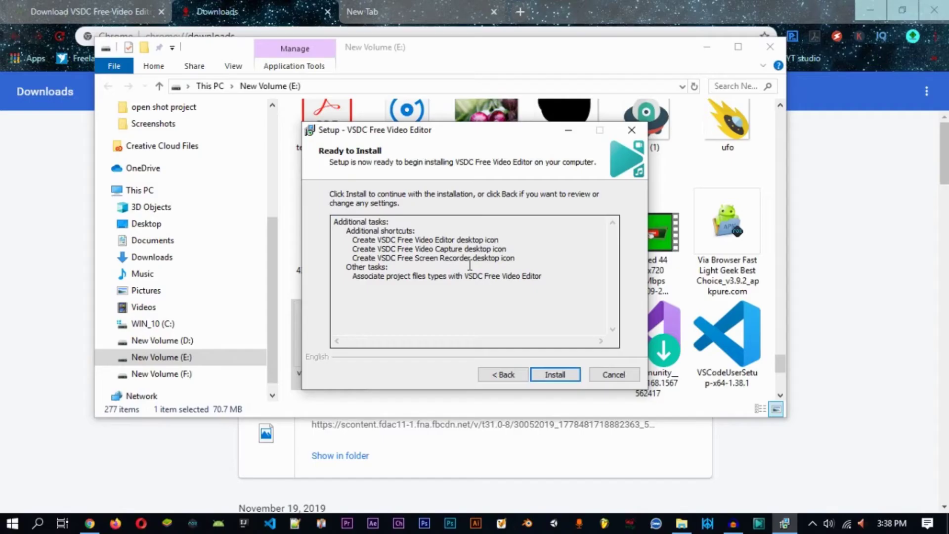
- Review the additional tasks on the Ready to Install page, then cancel the VSDC setup without installing
{"action": "left_click_drag", "start_coordinate": [486, 270], "coordinate": [352, 249]}
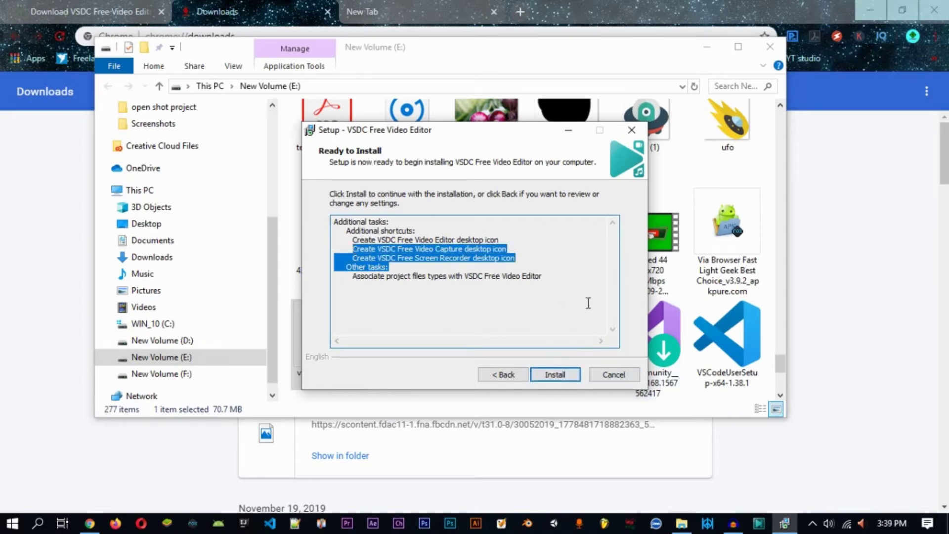
{"action": "left_click", "coordinate": [616, 376]}
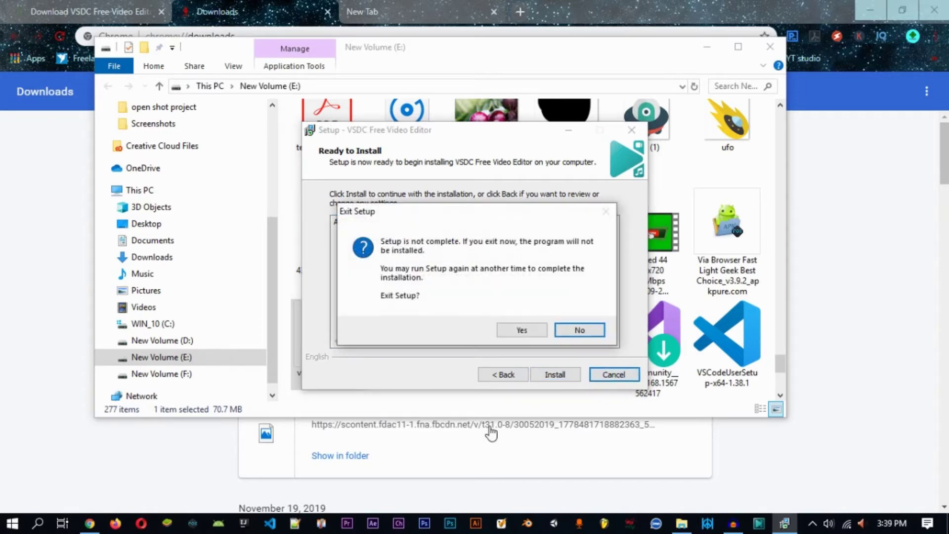
{"action": "left_click", "coordinate": [149, 492]}
- Launch the already installed VSDC Free Video Editor from the recently added apps and close the Chrome window
{"action": "left_click", "coordinate": [12, 523]}
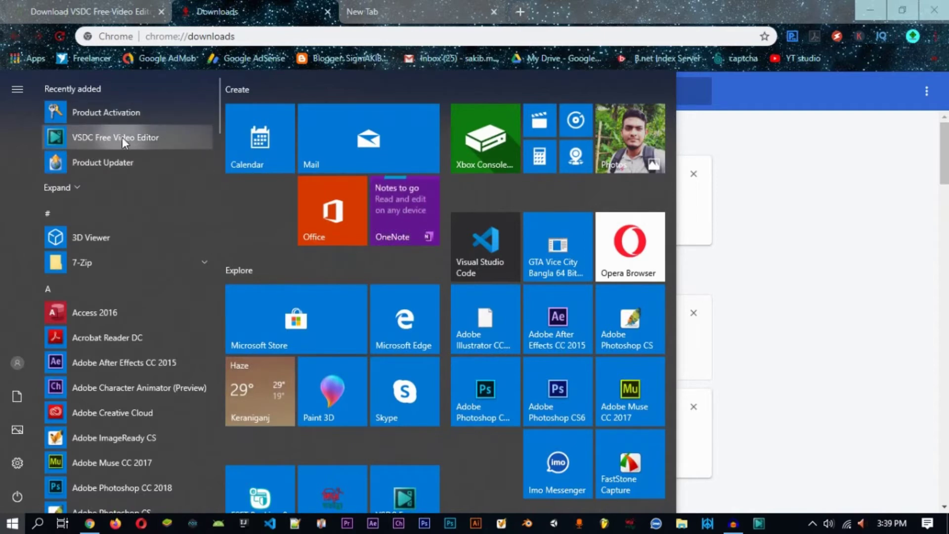
{"action": "left_click", "coordinate": [32, 526]}
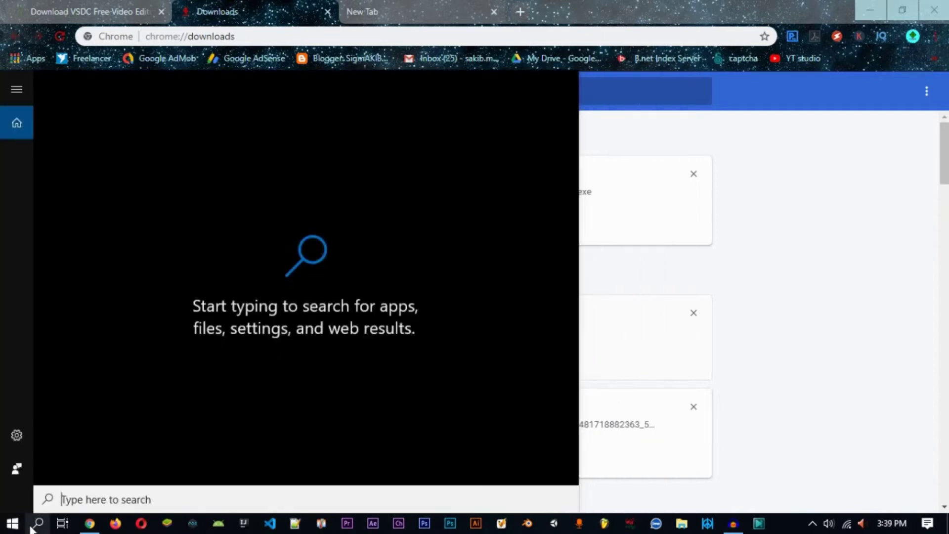
{"action": "left_click", "coordinate": [14, 524]}
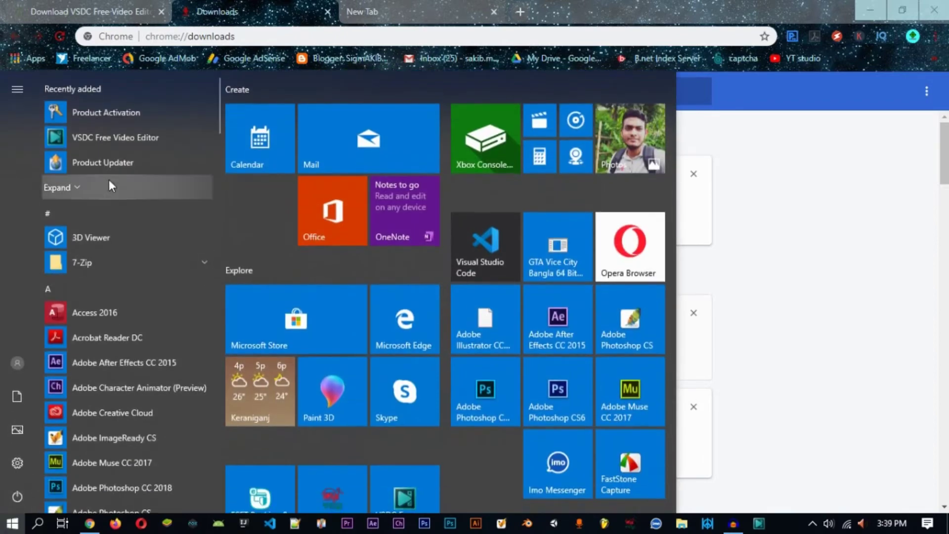
{"action": "left_click", "coordinate": [132, 143]}
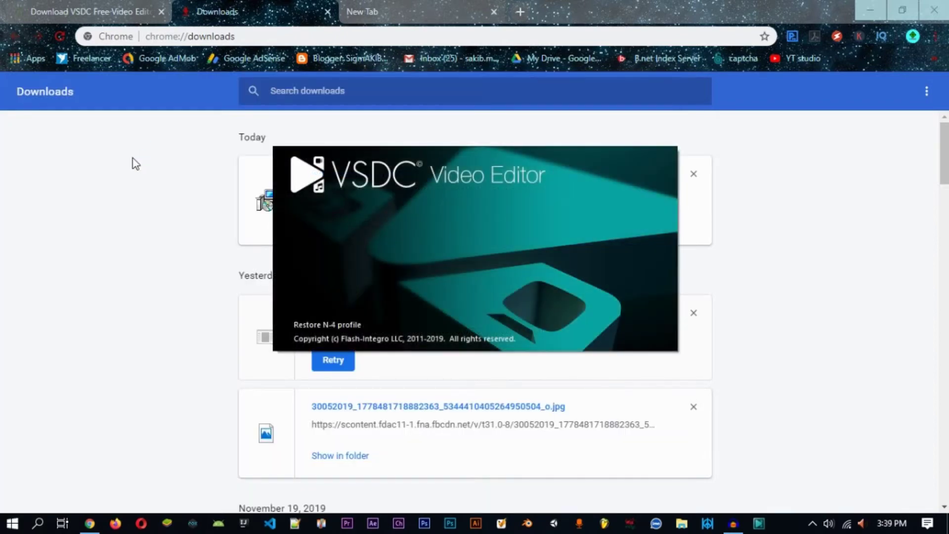
{"action": "left_click", "coordinate": [935, 10]}
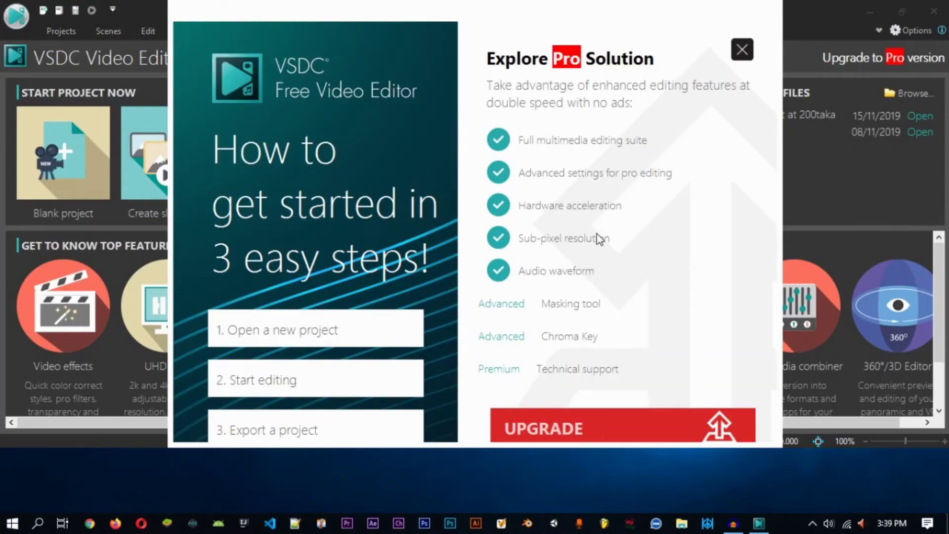
- Dismiss the Pro upgrade offer and maximize the editor window so it fills the screen
{"action": "left_click", "coordinate": [729, 54]}
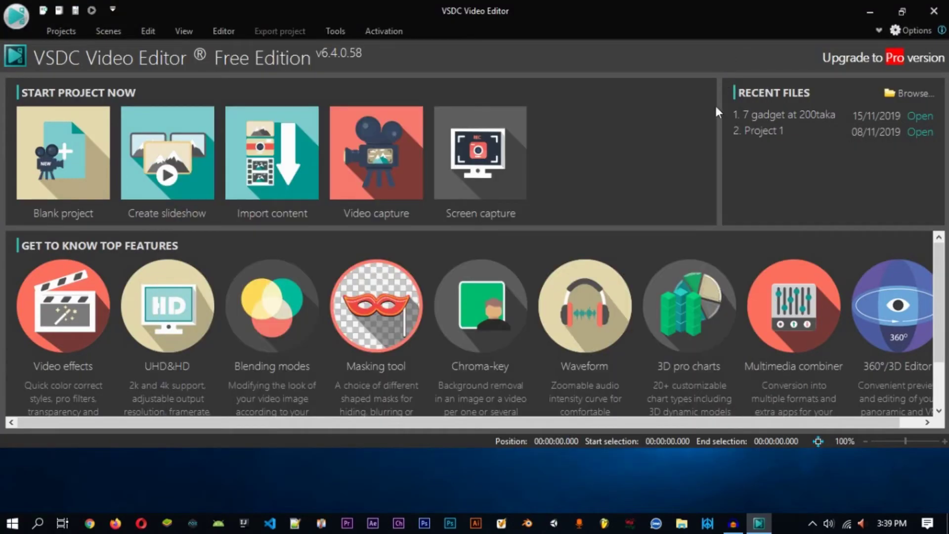
{"action": "left_click", "coordinate": [894, 12]}
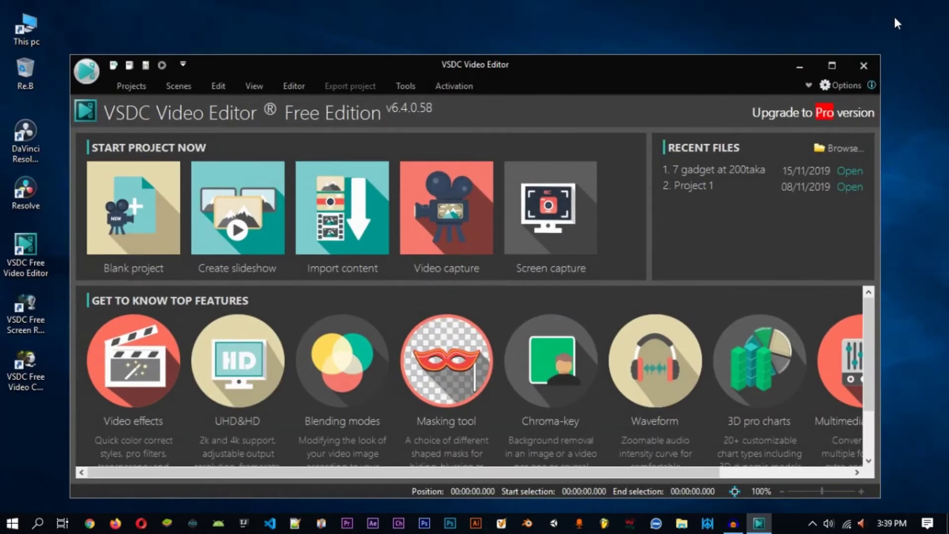
{"action": "left_click", "coordinate": [835, 68]}
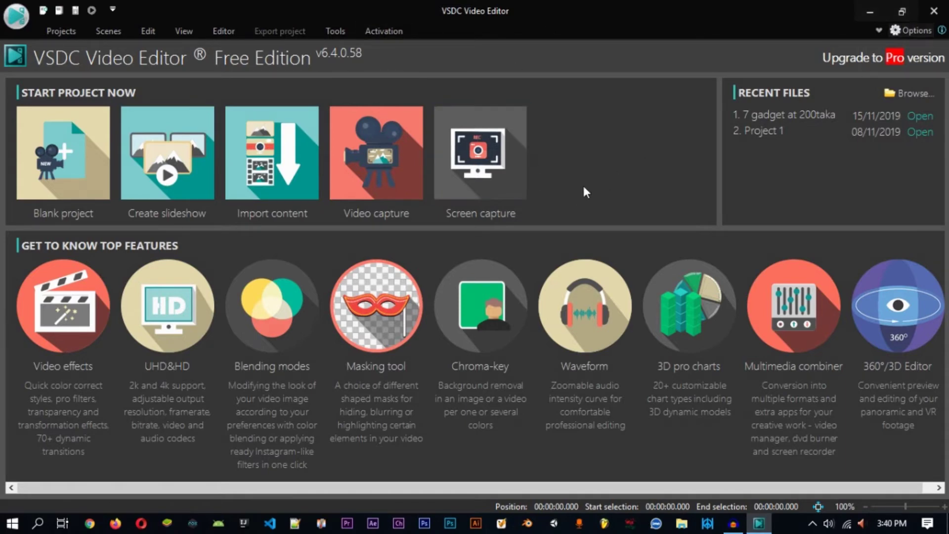
- Start a blank project and look over its background color choices and the author, publisher, copyright and description fields
{"action": "left_click", "coordinate": [68, 161]}
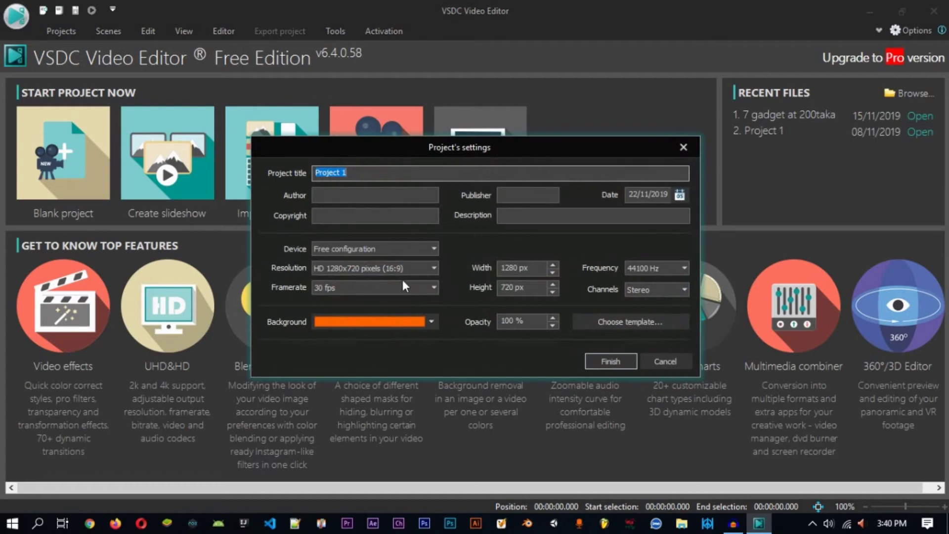
{"action": "left_click", "coordinate": [433, 323]}
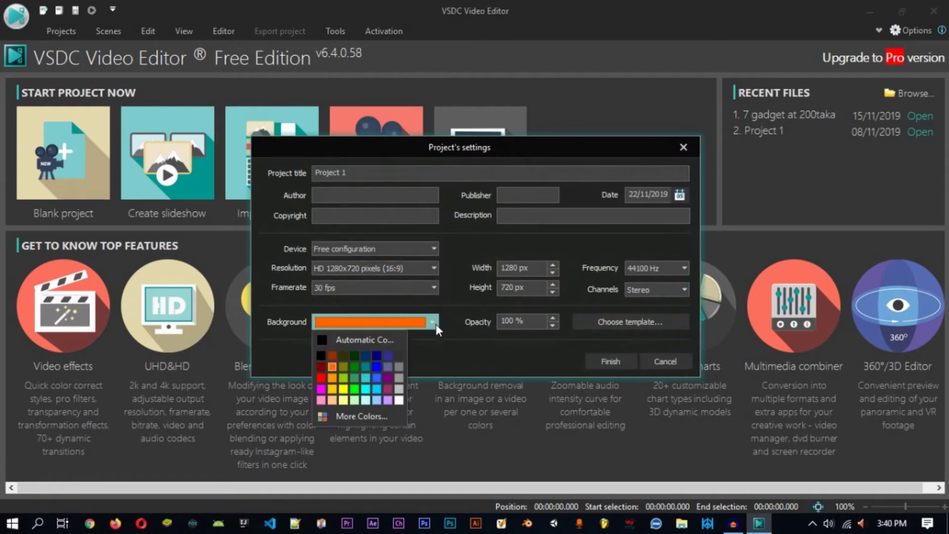
{"action": "left_click", "coordinate": [434, 323]}
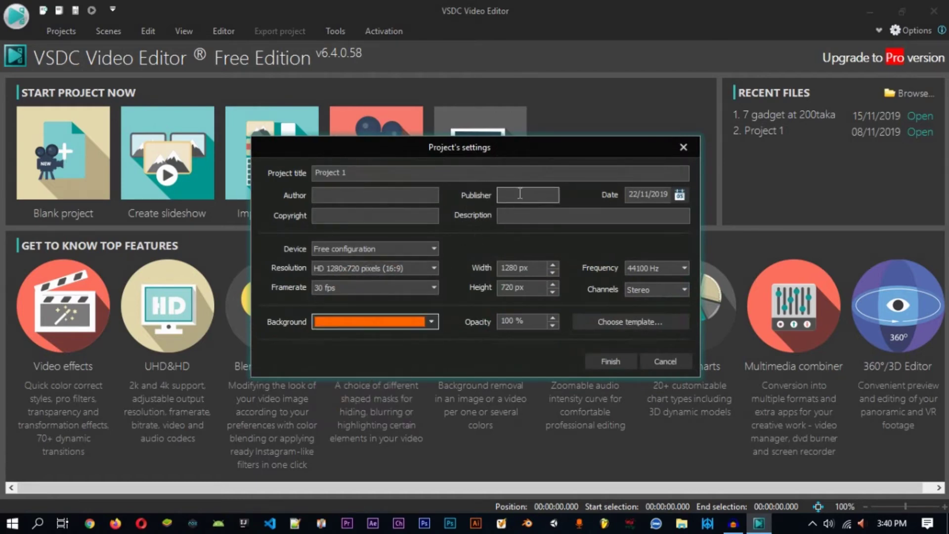
{"action": "left_click", "coordinate": [536, 215]}
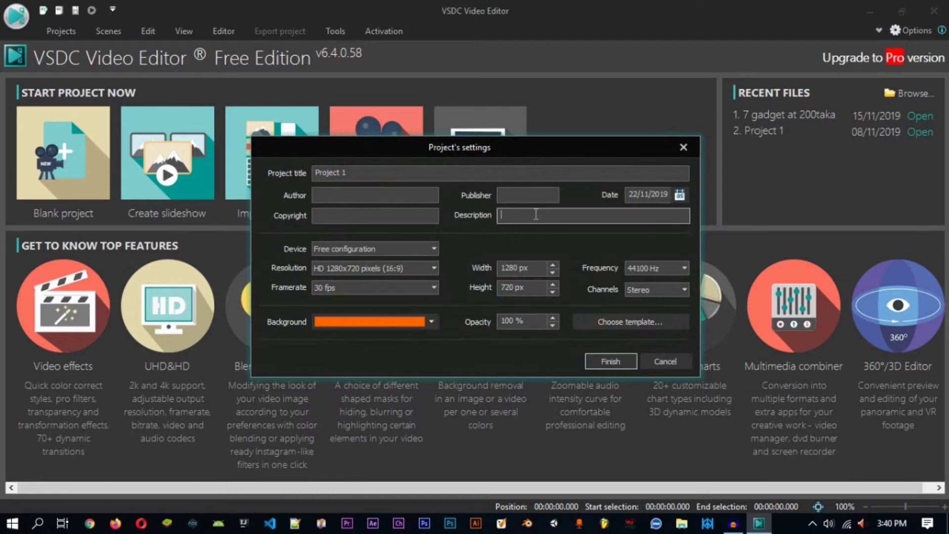
{"action": "left_click", "coordinate": [354, 195]}
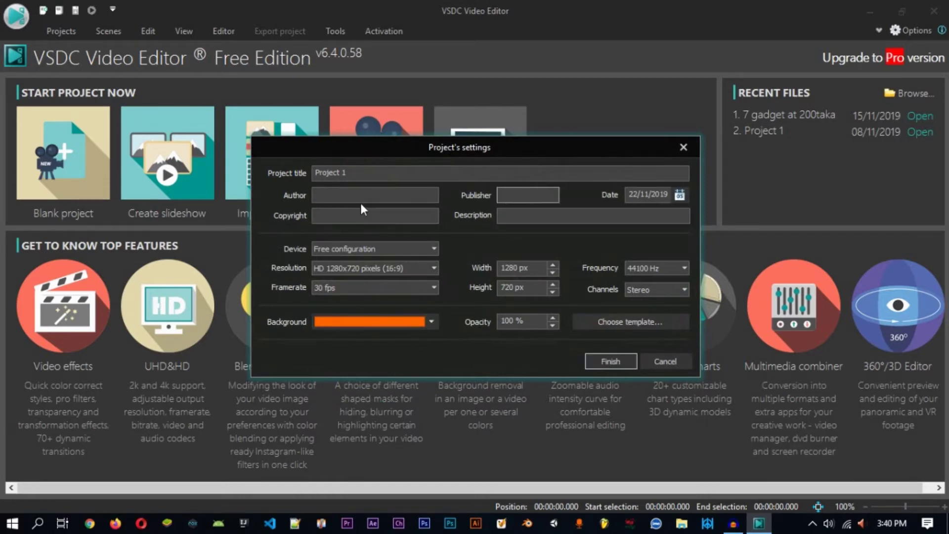
{"action": "left_click", "coordinate": [348, 216]}
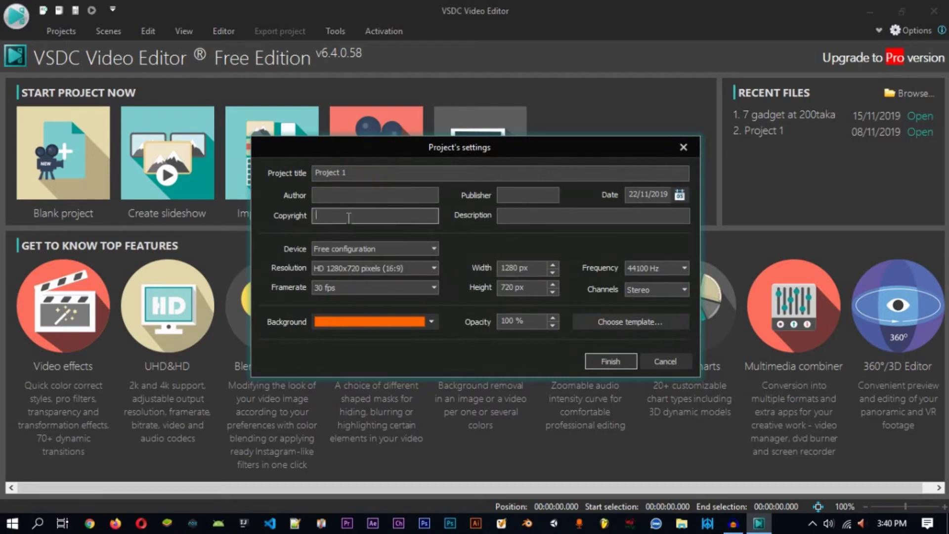
{"action": "left_click", "coordinate": [521, 221]}
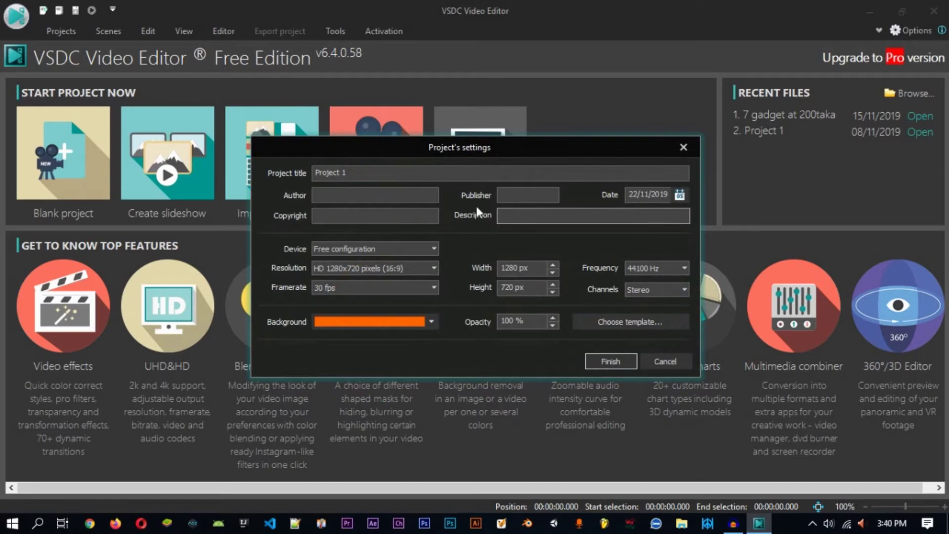
{"action": "left_click", "coordinate": [346, 215]}
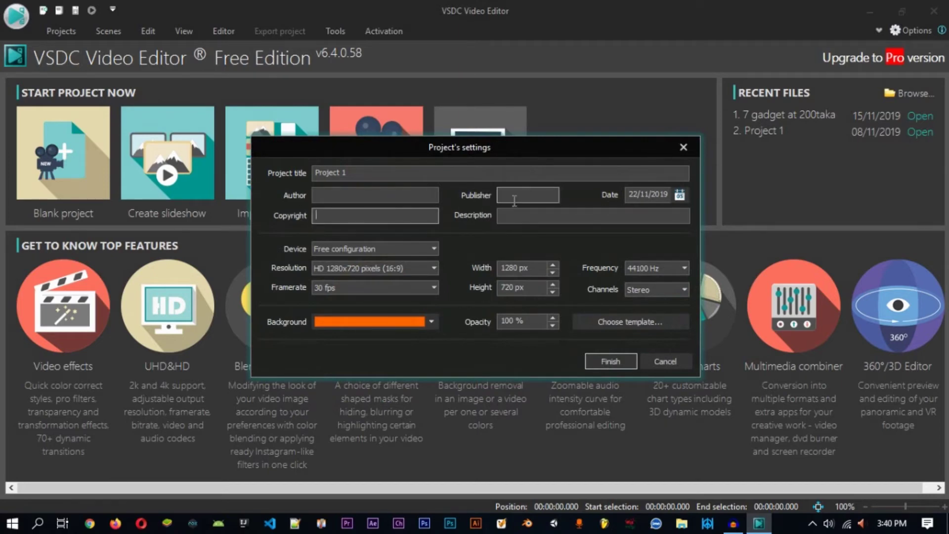
{"action": "left_click", "coordinate": [366, 195]}
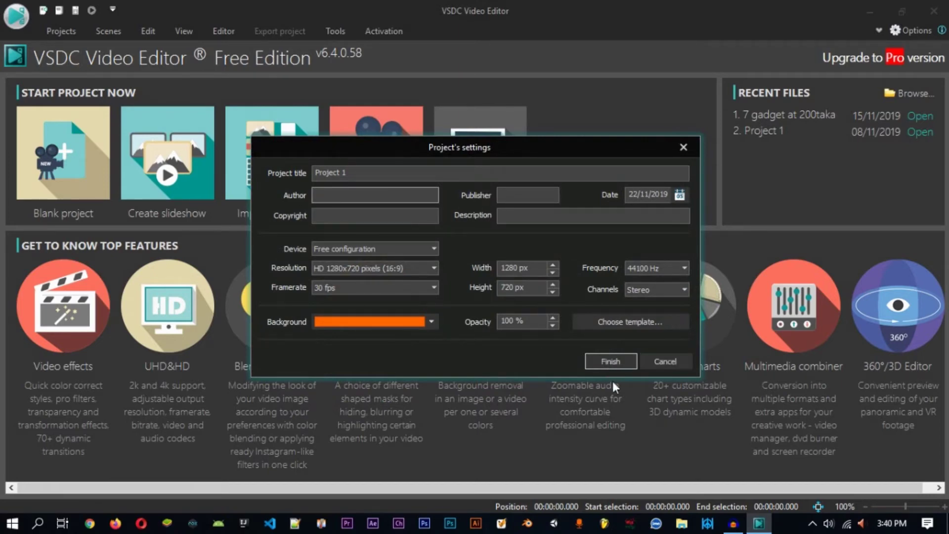
- Set the project background to cyan (0; 255; 255), keep the title Project 1 and finish creating the project
{"action": "left_click", "coordinate": [432, 322]}
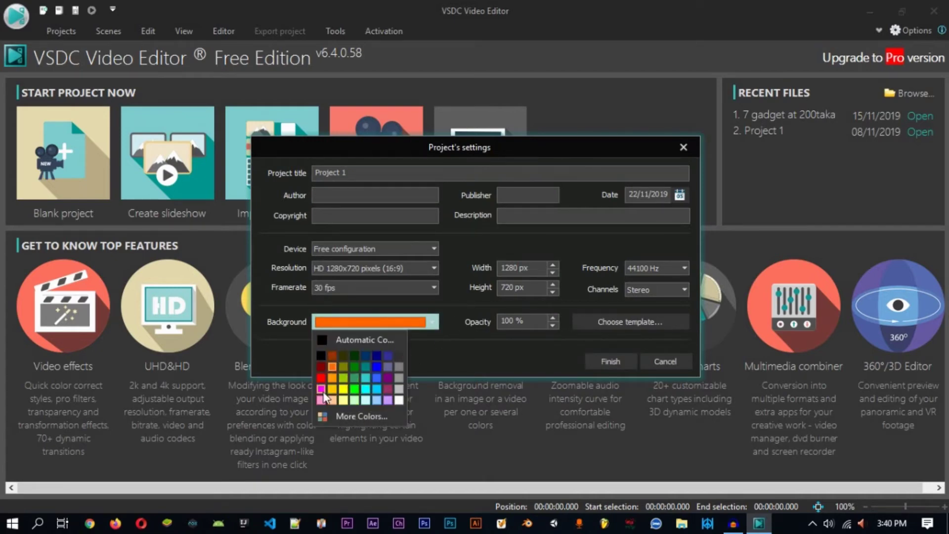
{"action": "left_click", "coordinate": [323, 341]}
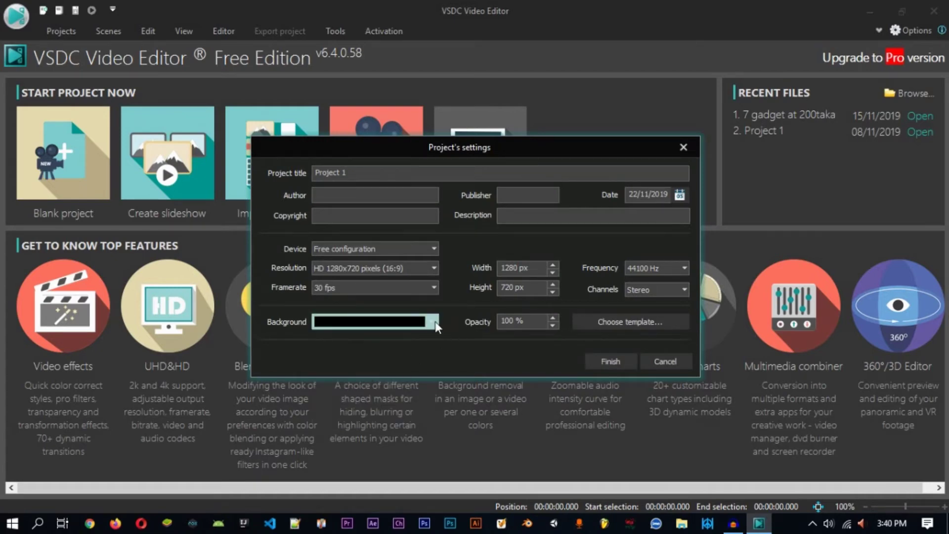
{"action": "left_click", "coordinate": [435, 322]}
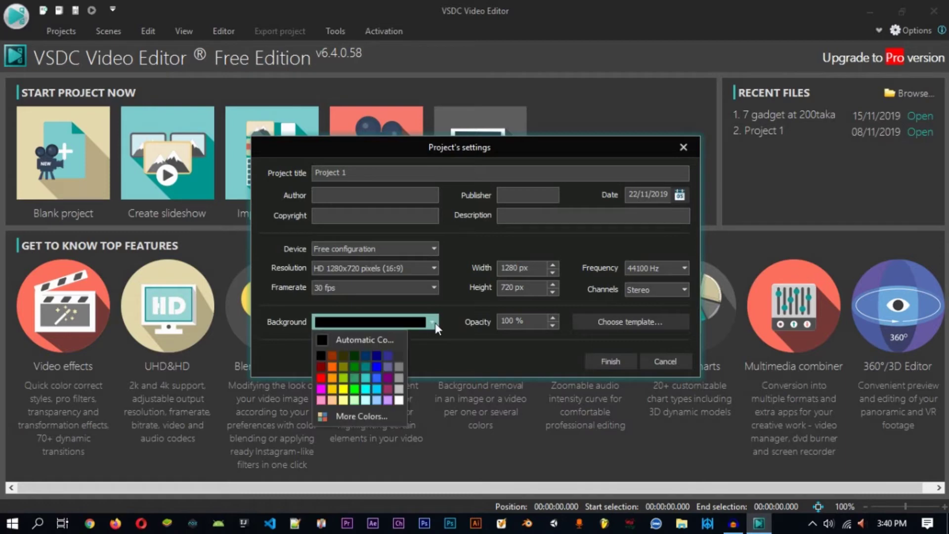
{"action": "left_click", "coordinate": [370, 393]}
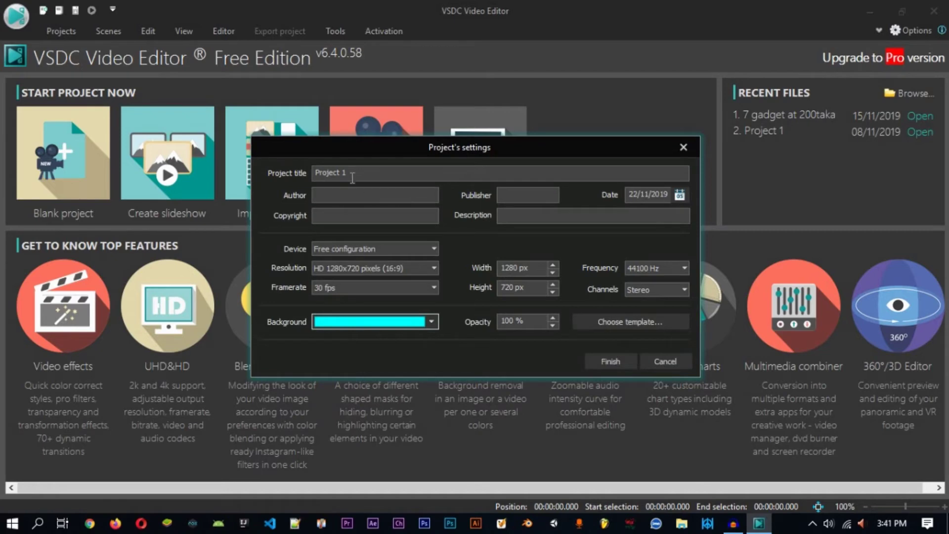
{"action": "left_click_drag", "start_coordinate": [353, 175], "coordinate": [286, 178]}
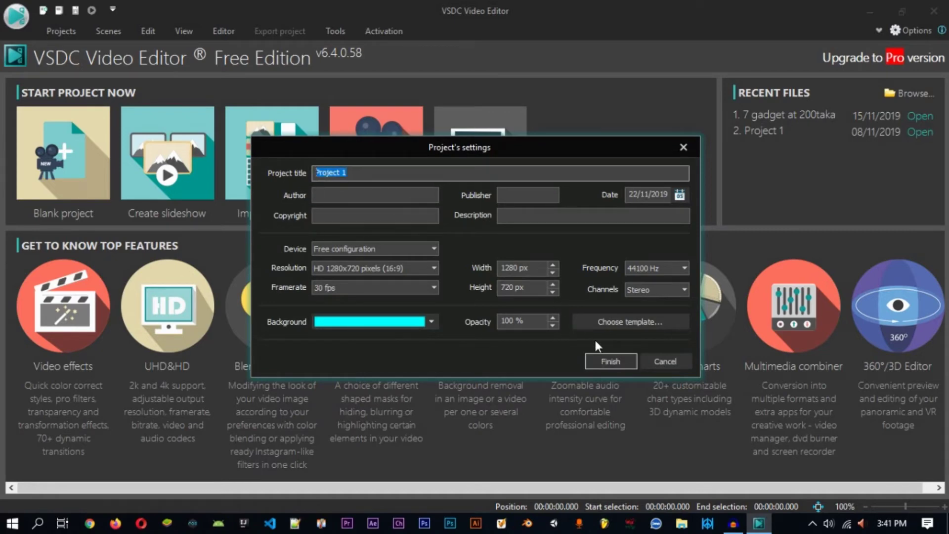
{"action": "left_click", "coordinate": [607, 364]}
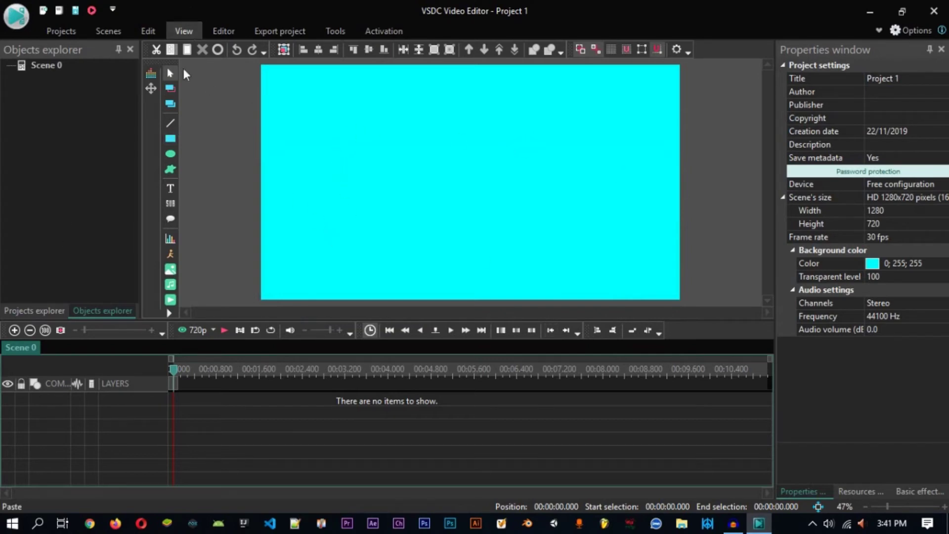
- Add the recent image Screenshot (817) to the scene, accepting the default object position settings
{"action": "left_click", "coordinate": [171, 270]}
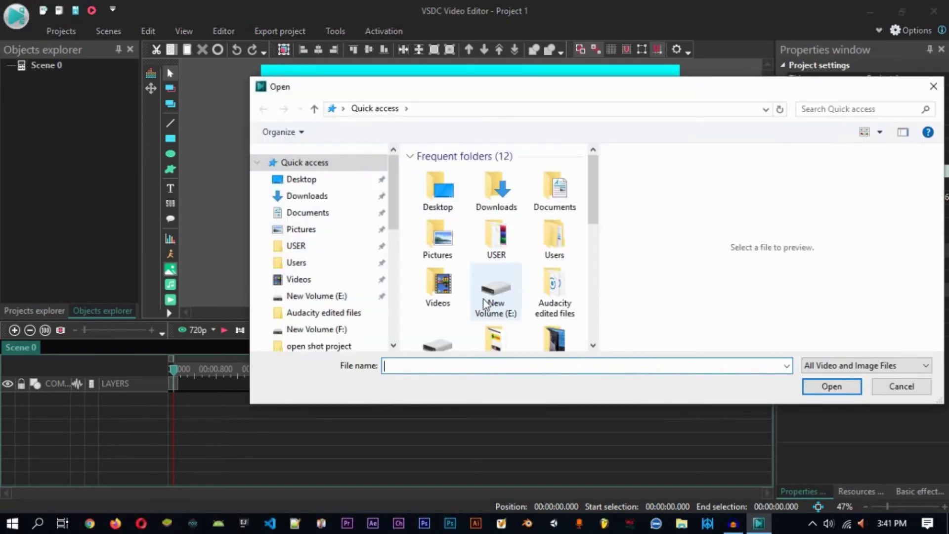
{"action": "scroll", "coordinate": [485, 304], "scroll_direction": "down", "scroll_amount": 4}
{"action": "scroll", "coordinate": [487, 297], "scroll_direction": "up", "scroll_amount": 3}
{"action": "scroll", "coordinate": [489, 287], "scroll_direction": "down", "scroll_amount": 3}
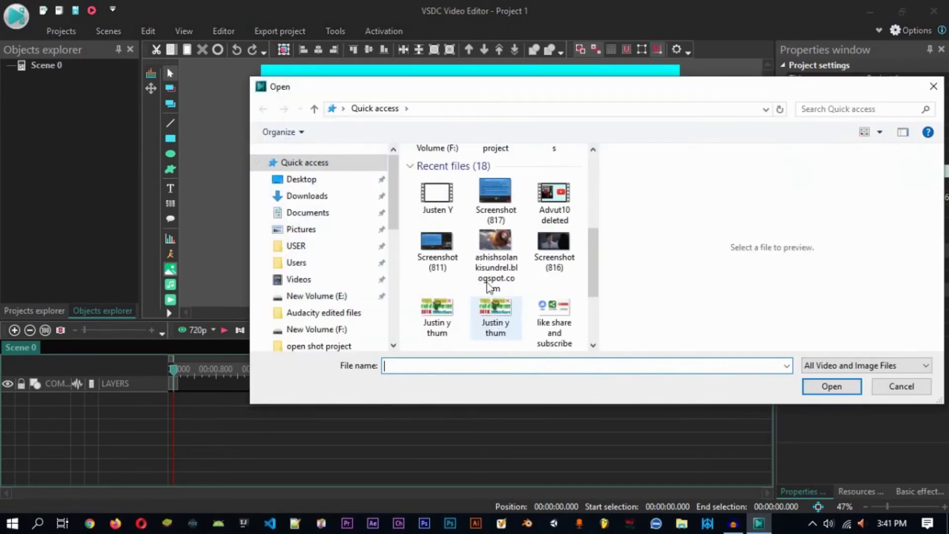
{"action": "left_click", "coordinate": [496, 194]}
{"action": "left_click", "coordinate": [832, 386]}
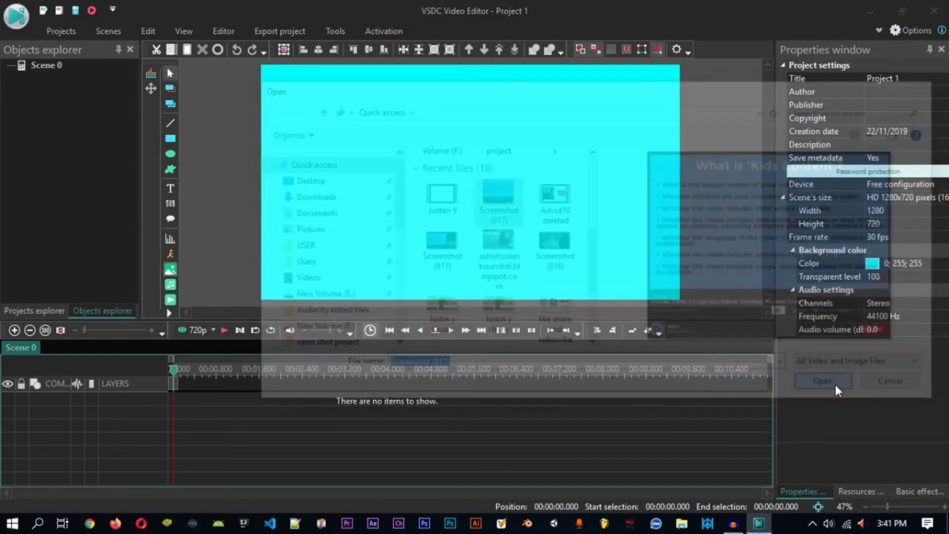
{"action": "left_click", "coordinate": [607, 333]}
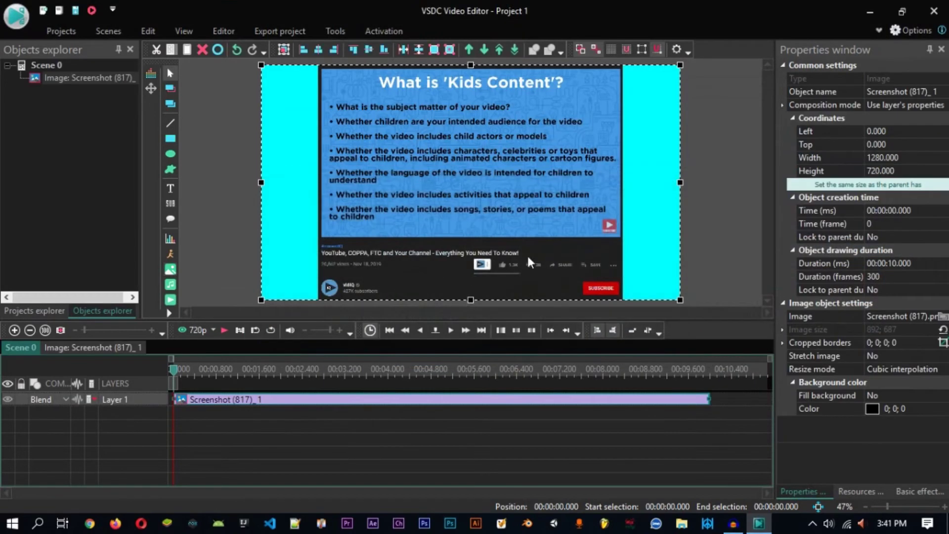
- Shift the screenshot image down about 19 px, play a short preview and move the image back to the top of the frame
{"action": "left_click_drag", "start_coordinate": [519, 226], "coordinate": [519, 233]}
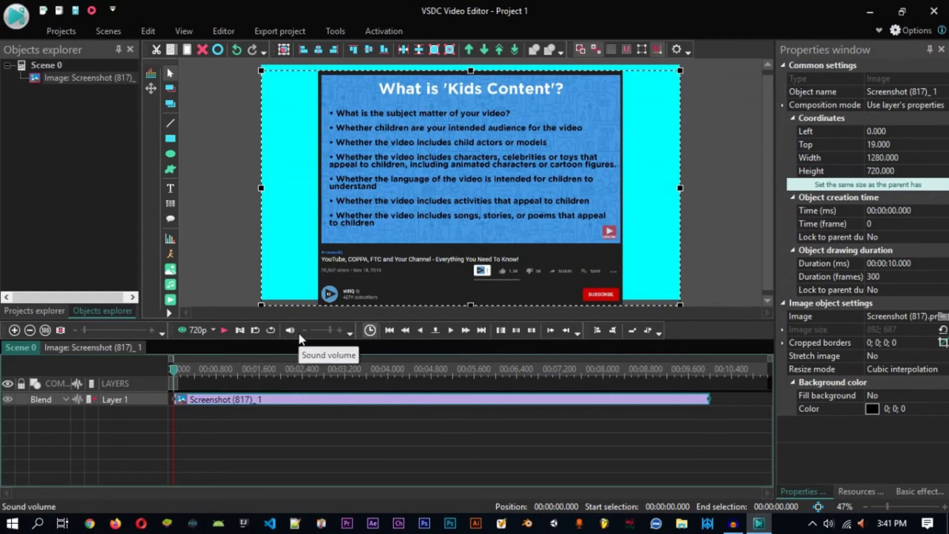
{"action": "key", "text": "space"}
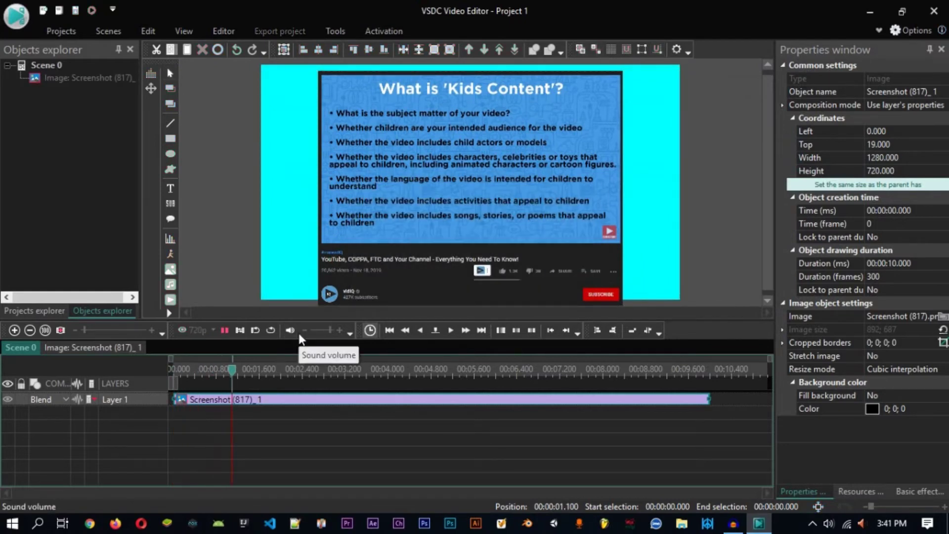
{"action": "key", "text": "space"}
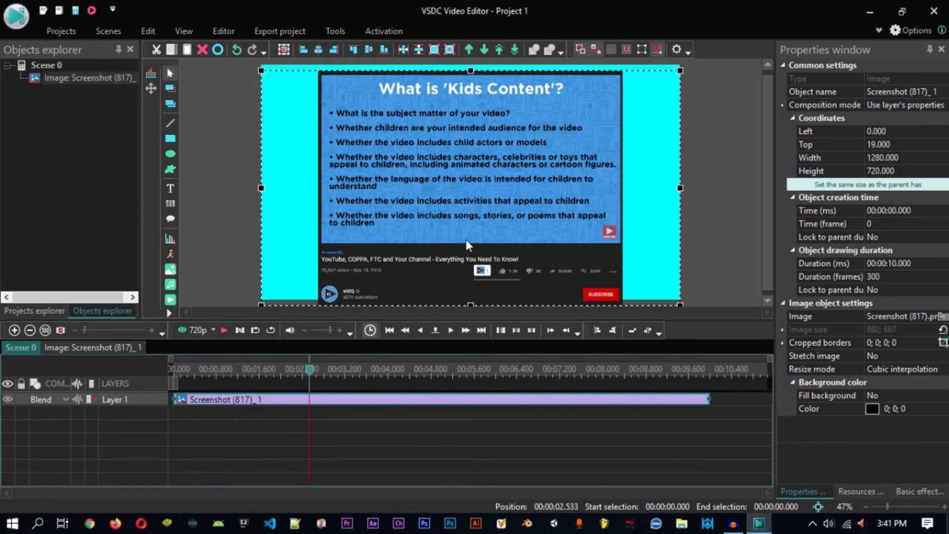
{"action": "mouse_move", "coordinate": [469, 245]}
{"action": "left_mouse_down"}
{"action": "mouse_move", "coordinate": [469, 223]}
{"action": "mouse_move", "coordinate": [472, 237]}
{"action": "left_mouse_up"}
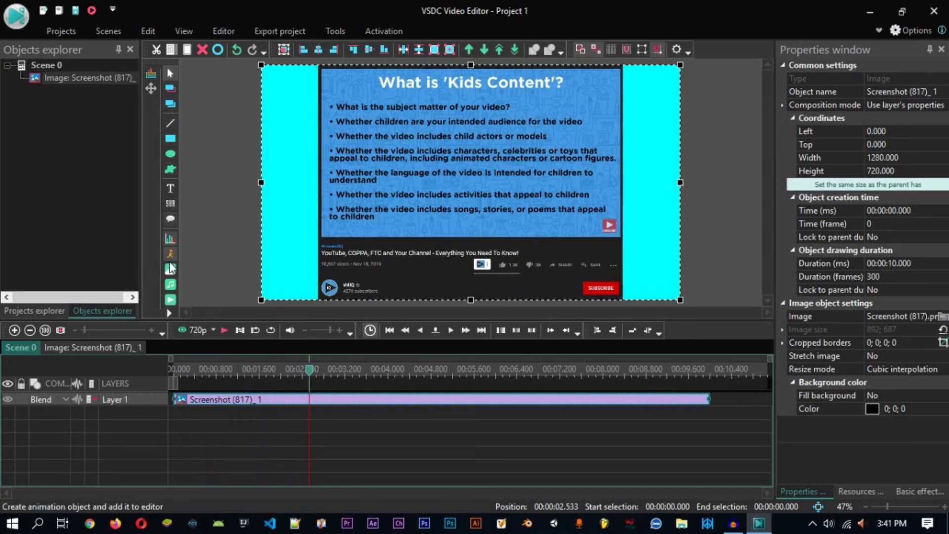
- Add the Bovi audio file to the scene with the default position settings and return the playhead to the timeline start
{"action": "left_click", "coordinate": [170, 286]}
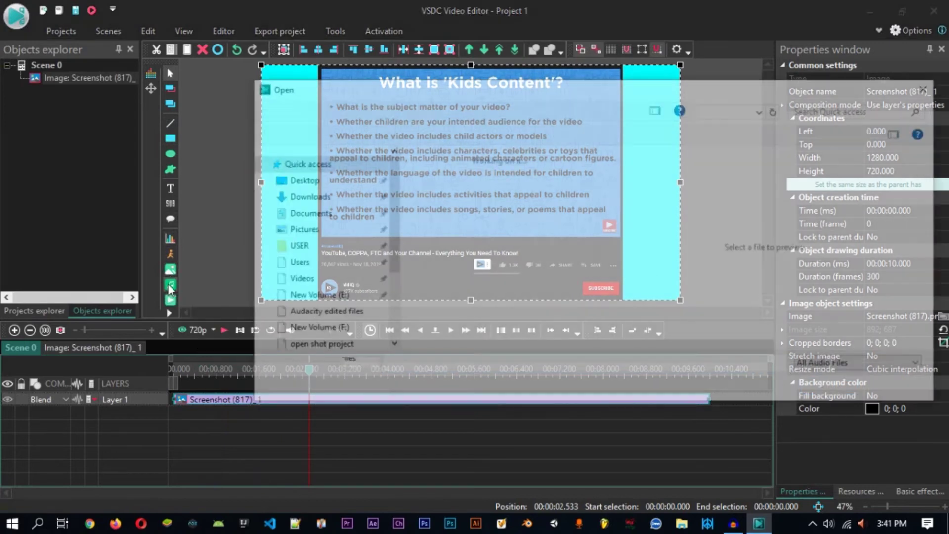
{"action": "left_click", "coordinate": [447, 327]}
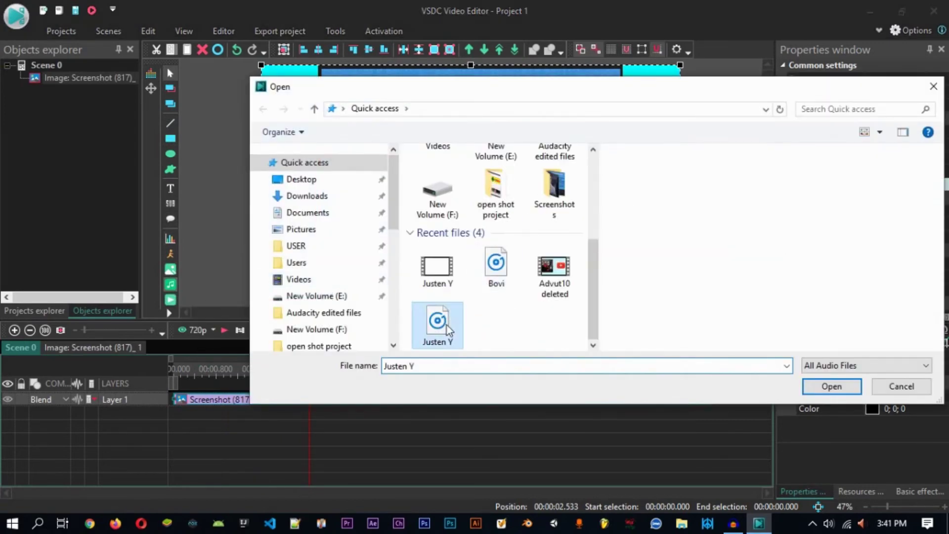
{"action": "left_click", "coordinate": [515, 278]}
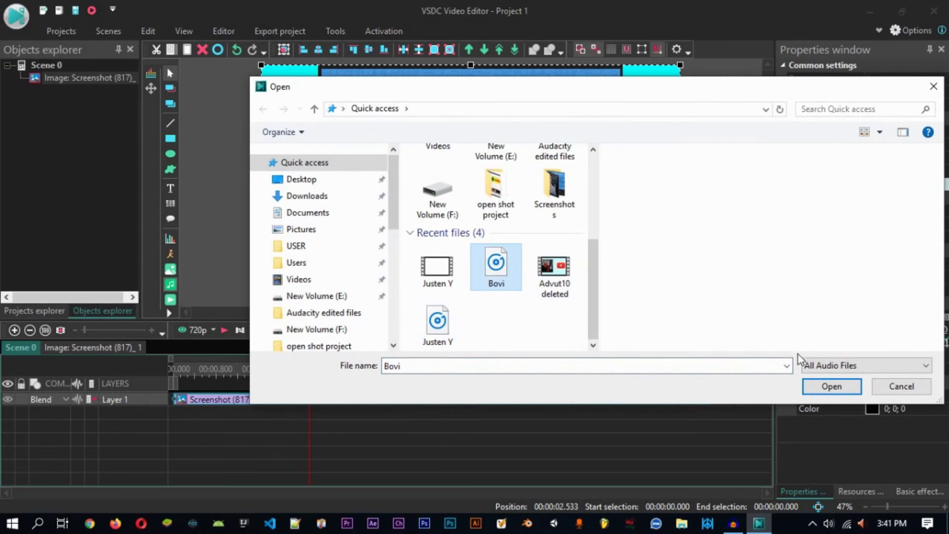
{"action": "left_click", "coordinate": [832, 386]}
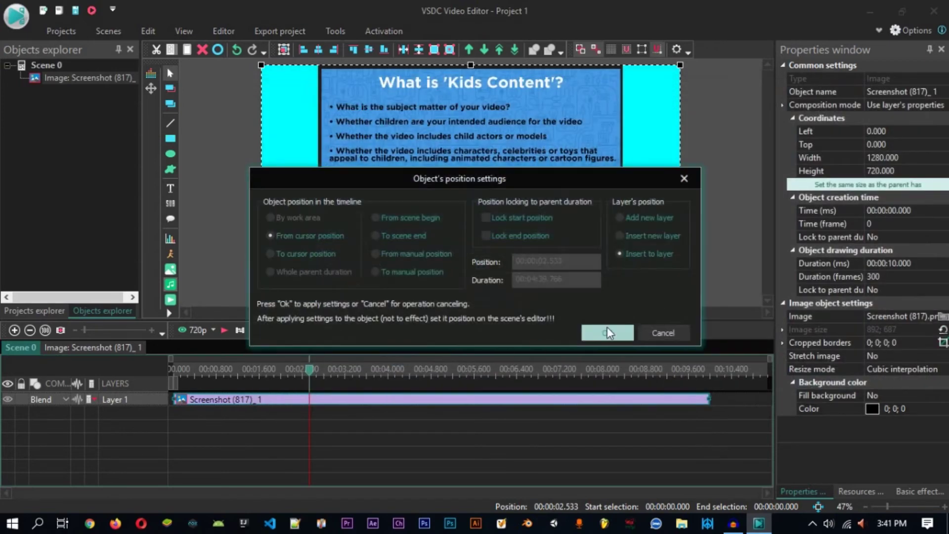
{"action": "left_click", "coordinate": [608, 333]}
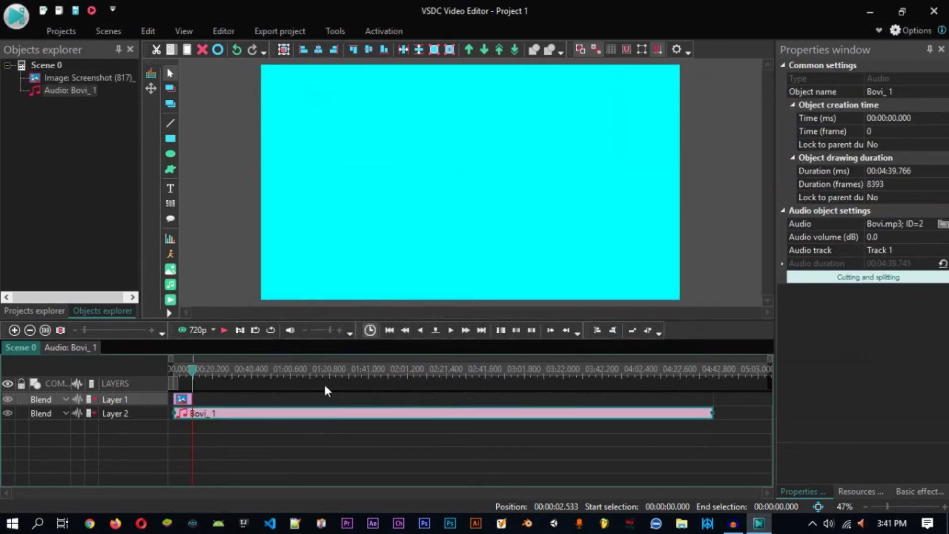
{"action": "left_click", "coordinate": [174, 369]}
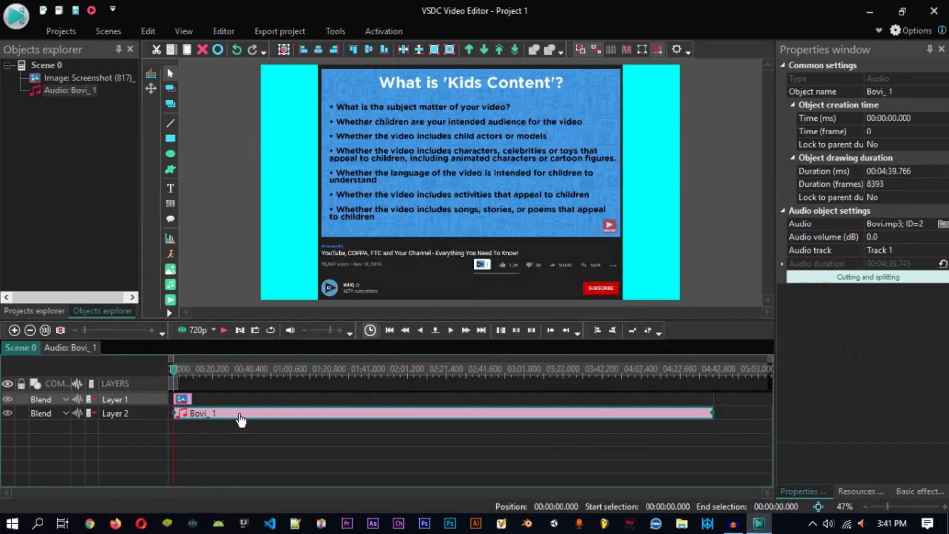
{"action": "mouse_move", "coordinate": [240, 415]}
{"action": "left_mouse_down"}
{"action": "mouse_move", "coordinate": [259, 387]}
{"action": "mouse_move", "coordinate": [240, 426]}
{"action": "mouse_move", "coordinate": [223, 415]}
{"action": "left_mouse_up"}
- Add the Justen Y video to the scene and move its clip to a new layer below the audio, starting at 00:00:00.000
{"action": "left_click", "coordinate": [171, 301]}
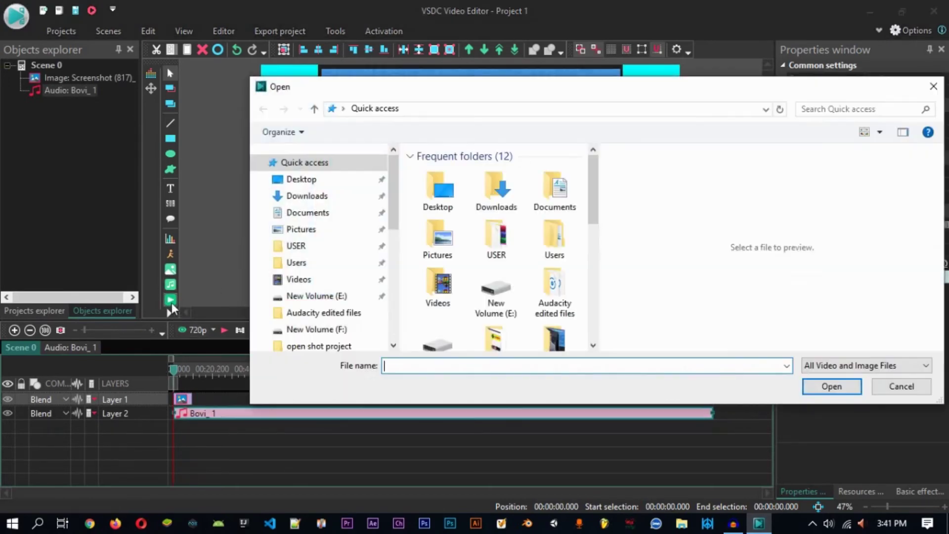
{"action": "scroll", "coordinate": [505, 297], "scroll_direction": "down", "scroll_amount": 4}
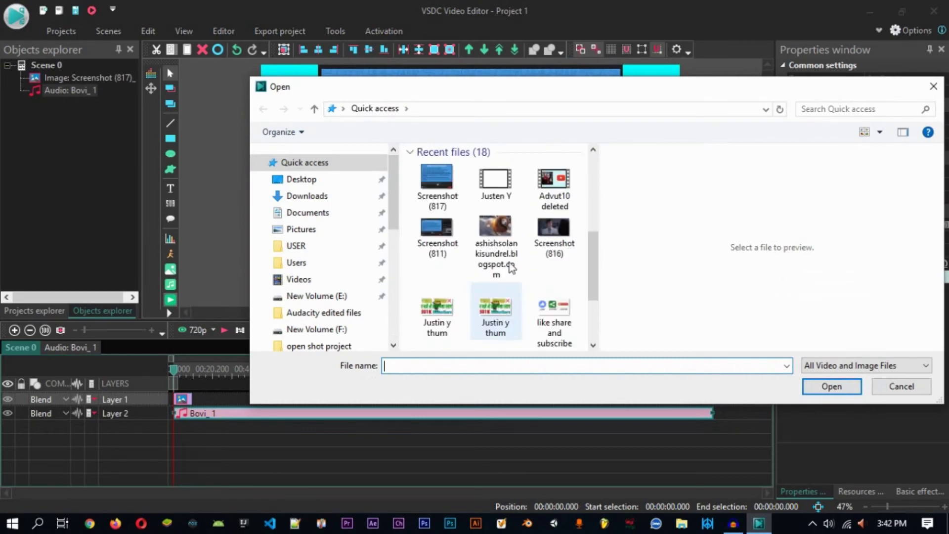
{"action": "left_click", "coordinate": [512, 199]}
{"action": "left_click", "coordinate": [836, 387]}
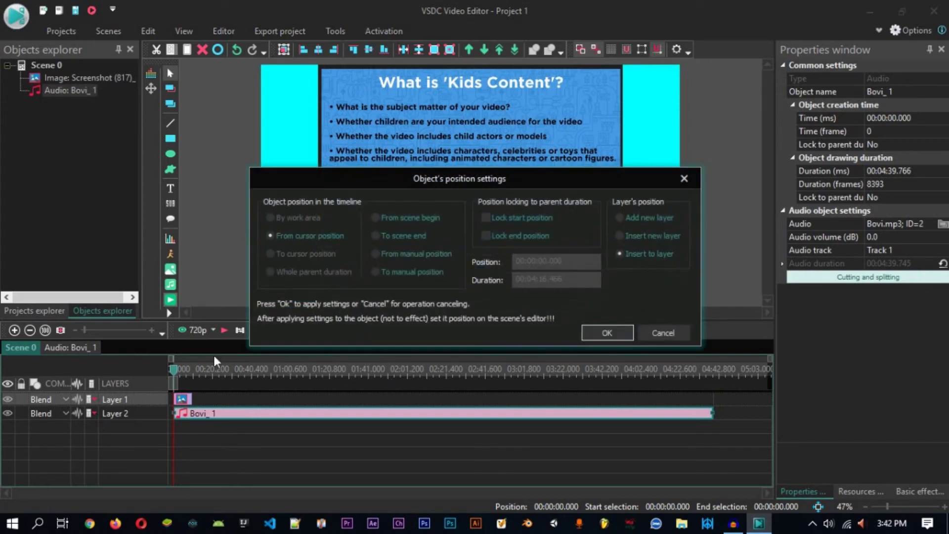
{"action": "left_click", "coordinate": [197, 374]}
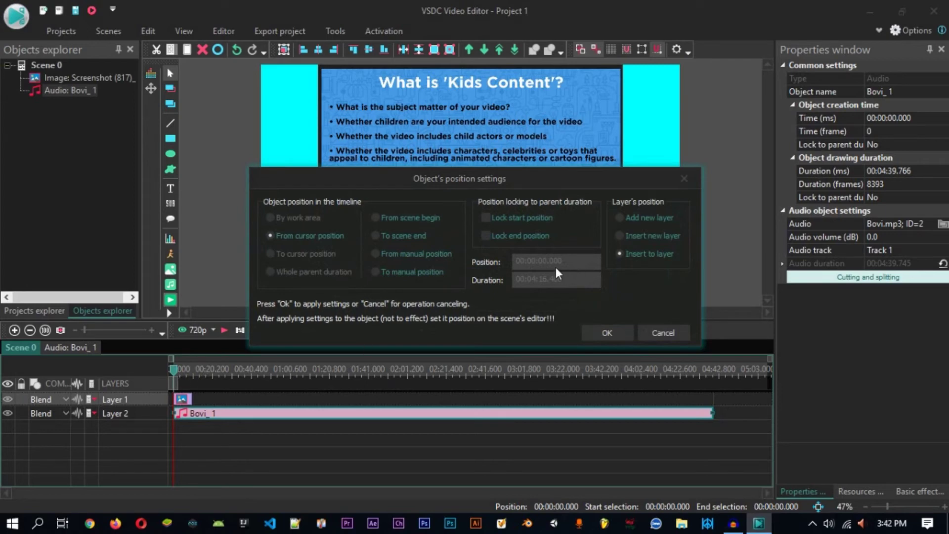
{"action": "left_click", "coordinate": [605, 332]}
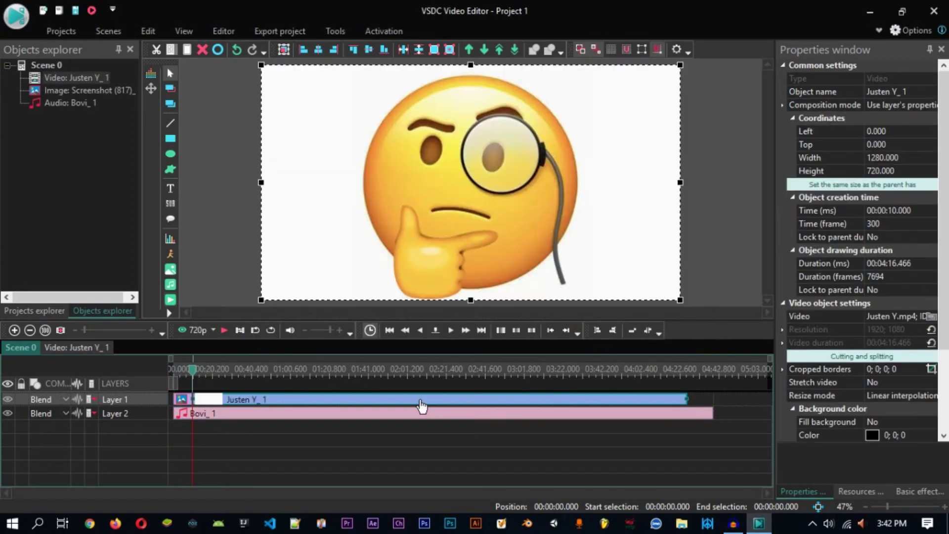
{"action": "left_click_drag", "start_coordinate": [421, 412], "coordinate": [344, 484]}
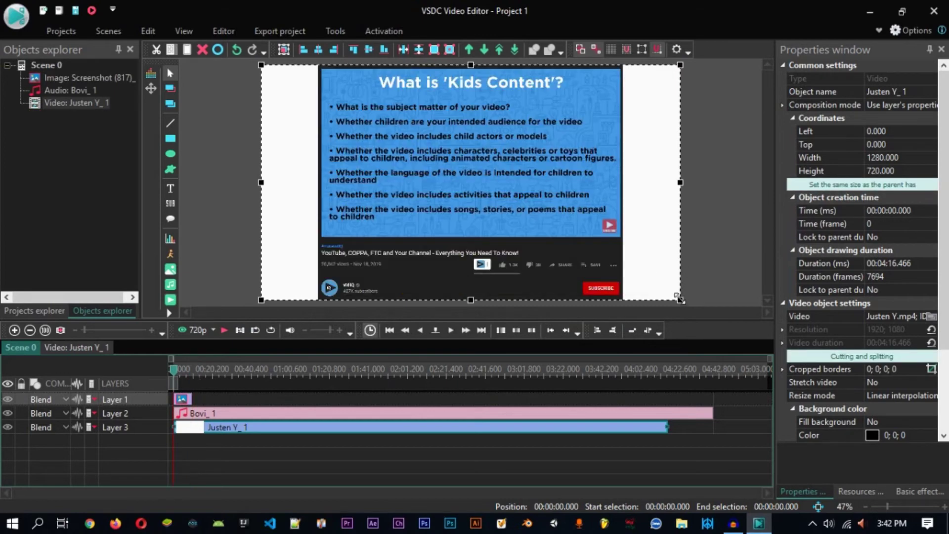
- Shrink the video into the frame's upper-left area and the screenshot image to about 545 by 389 px in its lower-right area
{"action": "left_click_drag", "start_coordinate": [679, 297], "coordinate": [558, 279]}
{"action": "left_click", "coordinate": [613, 297]}
{"action": "left_click_drag", "start_coordinate": [613, 297], "coordinate": [654, 257]}
{"action": "left_click_drag", "start_coordinate": [714, 266], "coordinate": [599, 272]}
{"action": "left_click", "coordinate": [401, 138]}
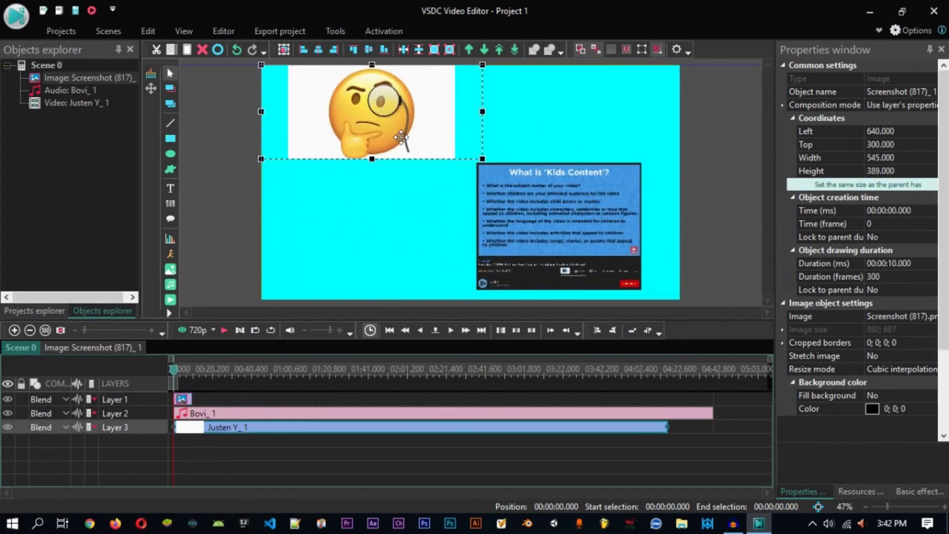
{"action": "left_click", "coordinate": [712, 144]}
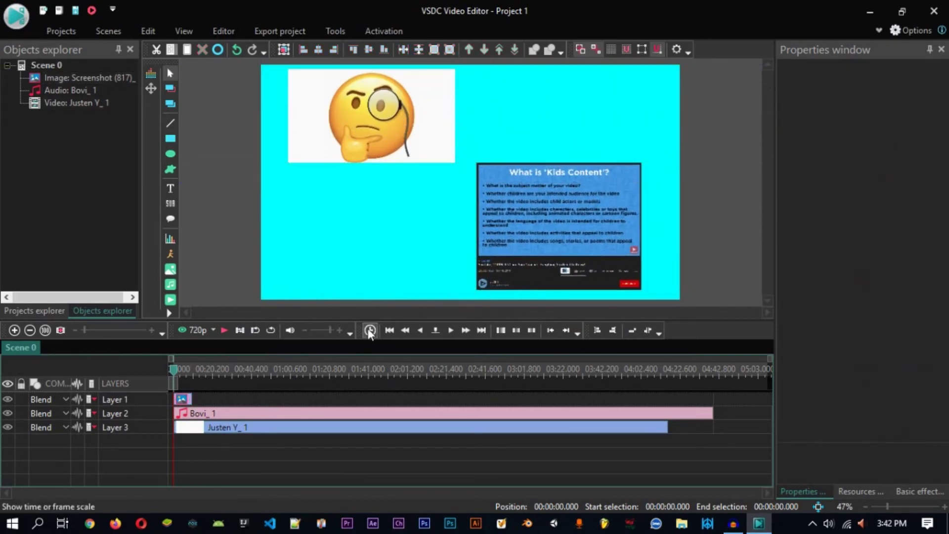
- Preview the scene with the resized video and image, close the preview window and stop the timeline playback
{"action": "left_click", "coordinate": [224, 330]}
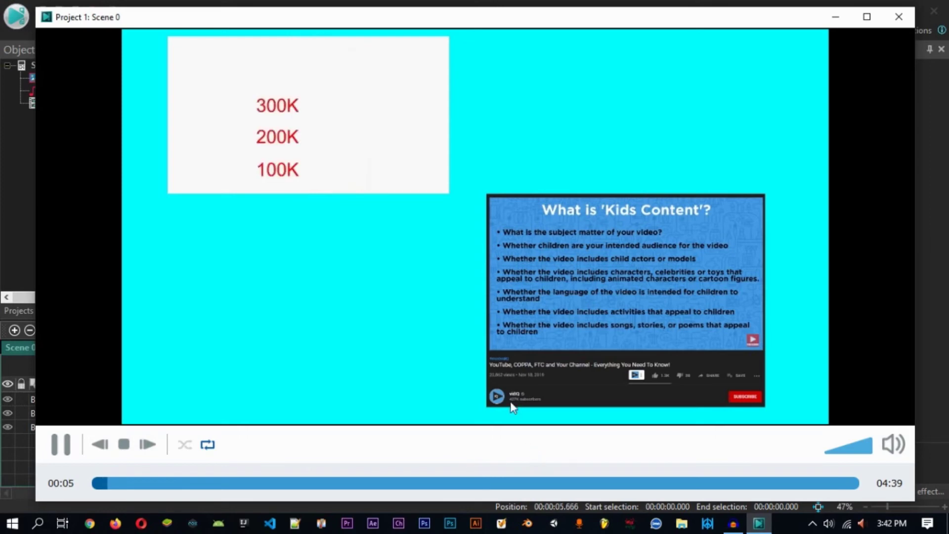
{"action": "left_click", "coordinate": [899, 17]}
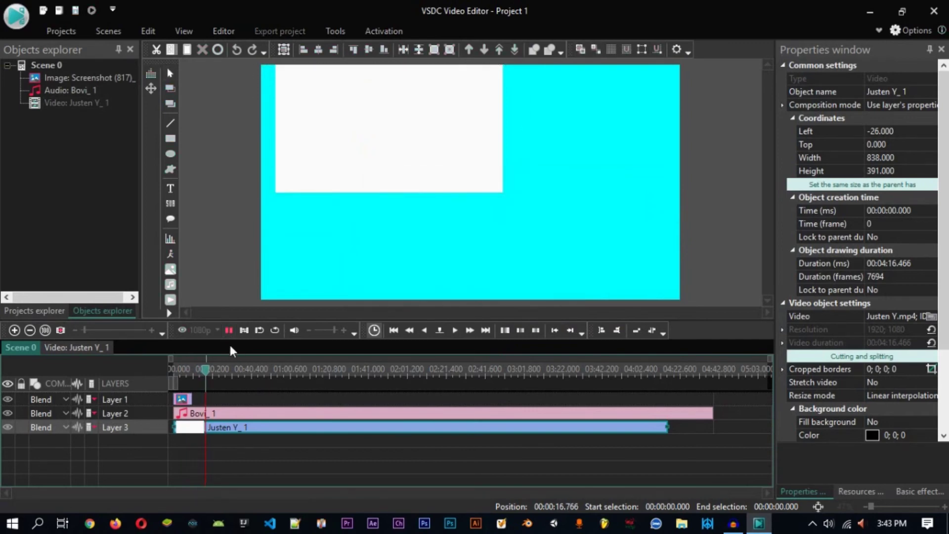
{"action": "left_click", "coordinate": [228, 330]}
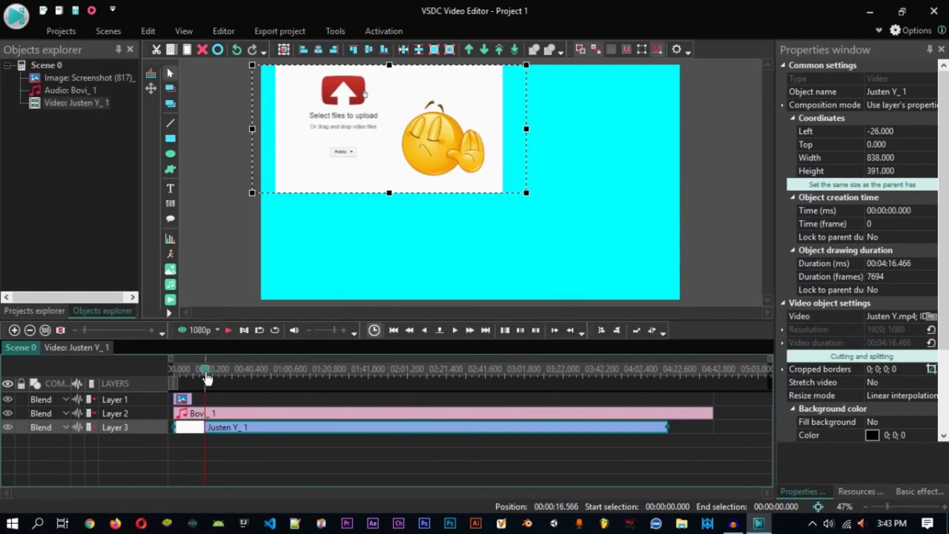
- Open the project export settings and choose PC as the target media device
{"action": "left_click", "coordinate": [276, 31]}
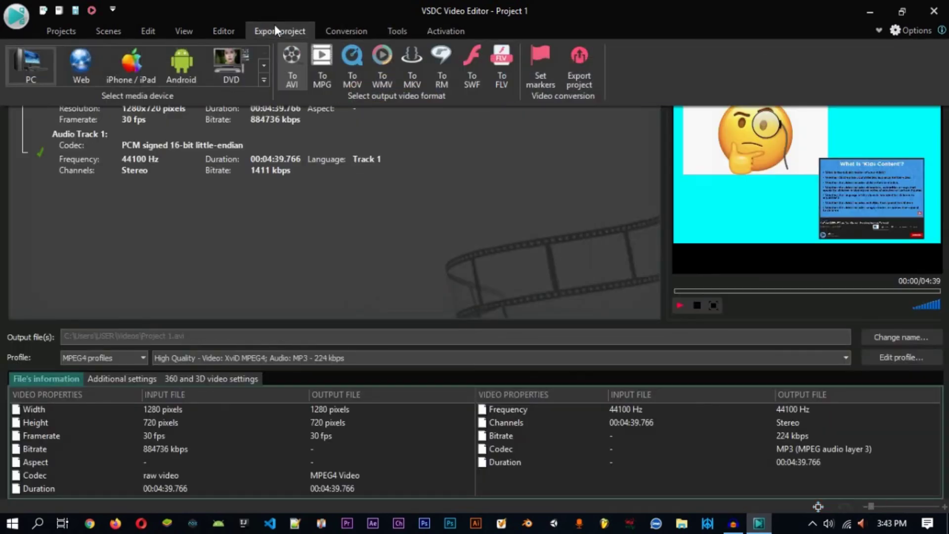
{"action": "left_click", "coordinate": [41, 61]}
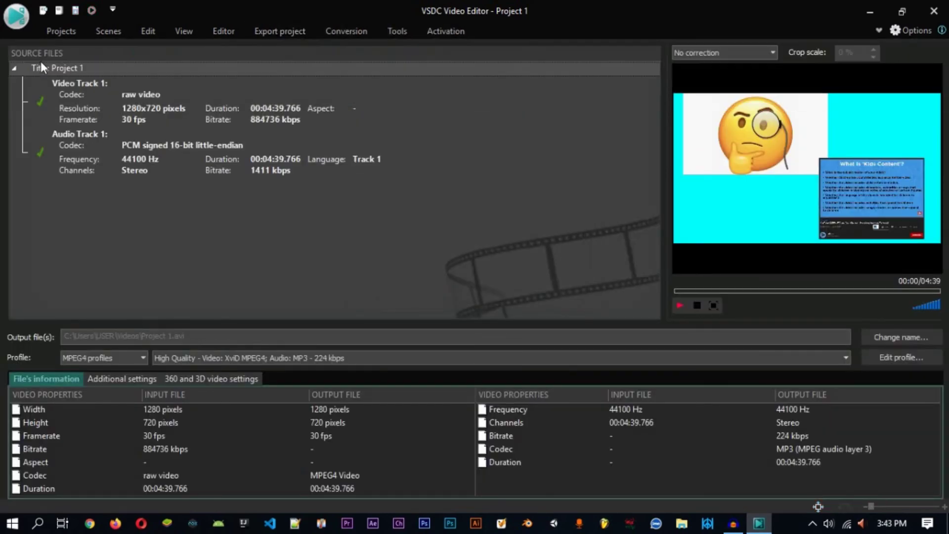
{"action": "left_click", "coordinate": [263, 31]}
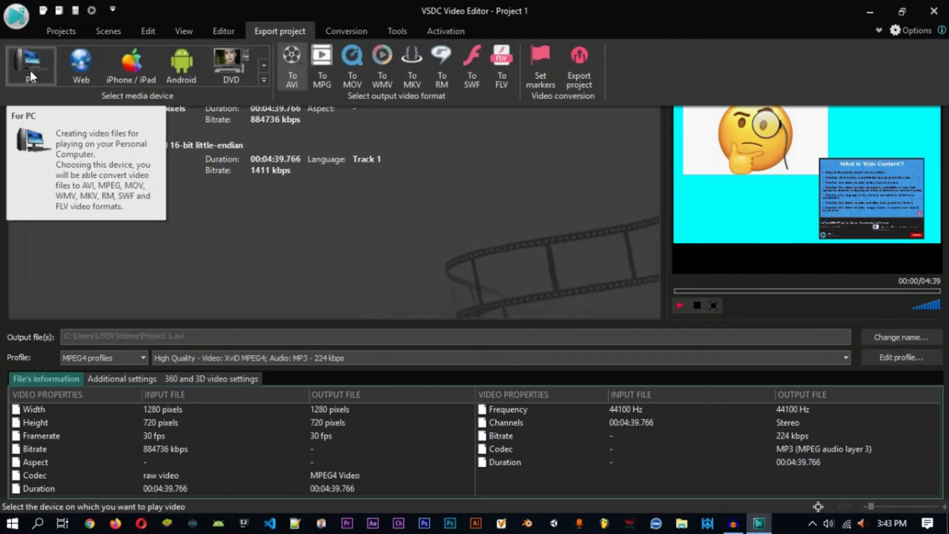
{"action": "left_click", "coordinate": [31, 71]}
- Set the export's media device to Web and its output format to For YouTube
{"action": "left_click", "coordinate": [284, 31]}
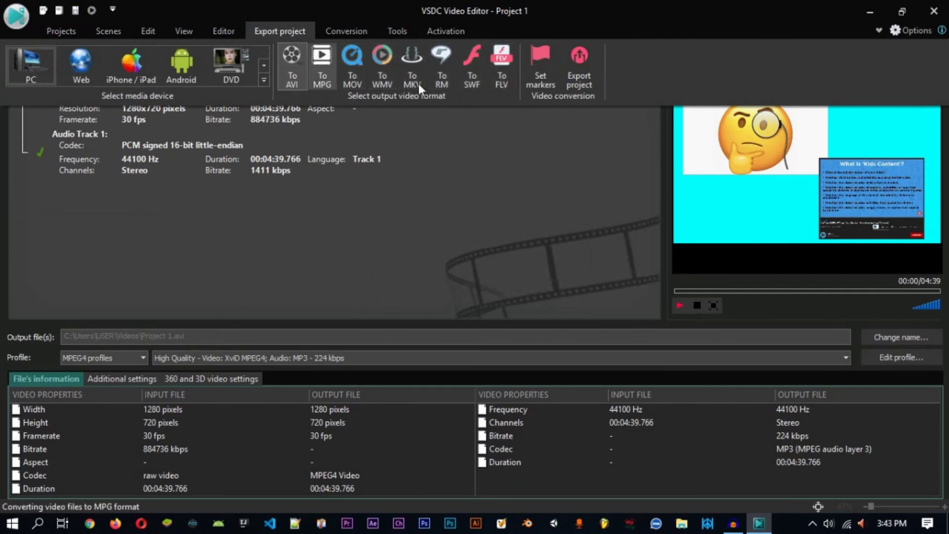
{"action": "left_click", "coordinate": [82, 64]}
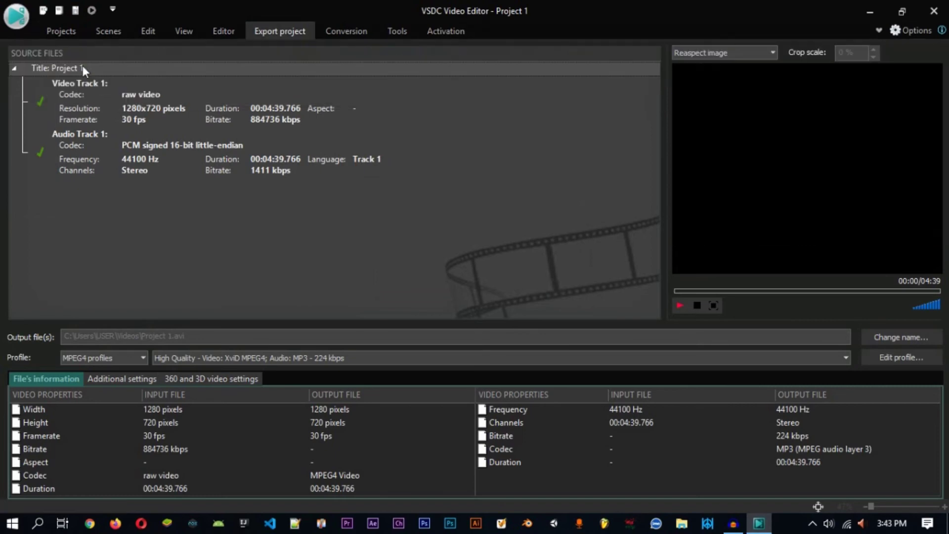
{"action": "left_click", "coordinate": [272, 36]}
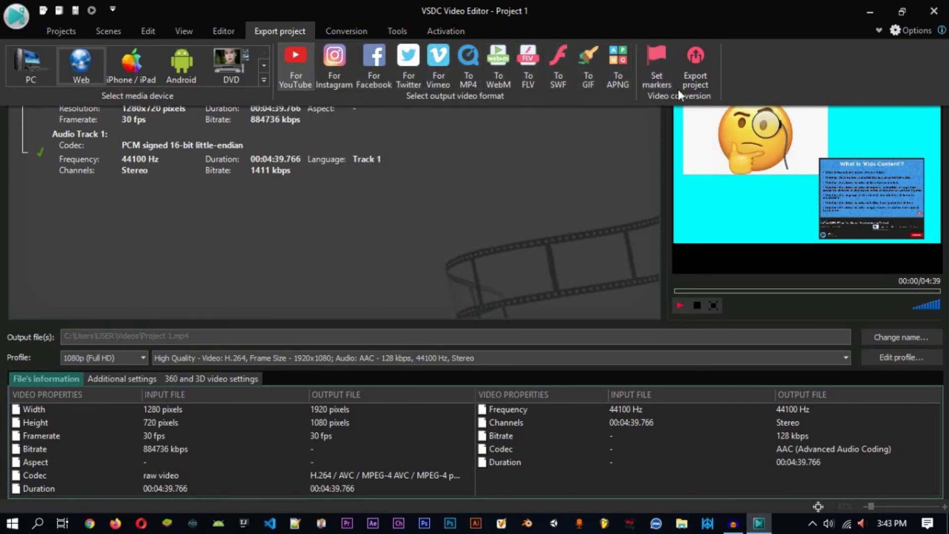
{"action": "left_click", "coordinate": [295, 64]}
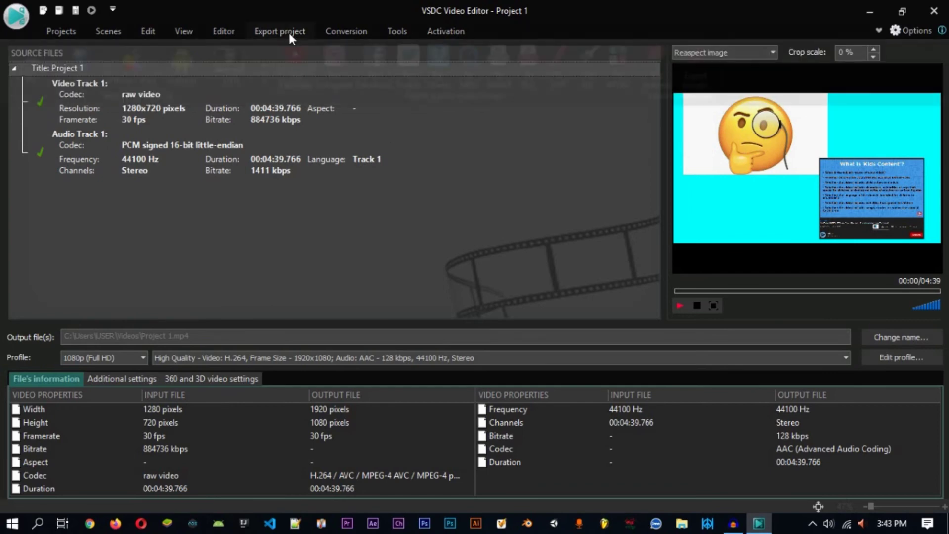
{"action": "left_click", "coordinate": [289, 31]}
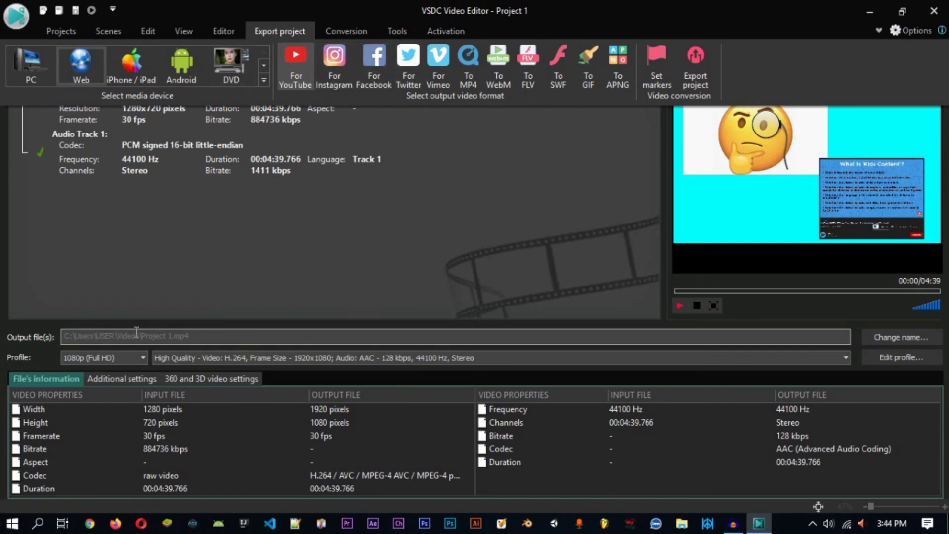
- Inspect the output file path and the dialog for changing its name and location, closing it without saving
{"action": "left_click_drag", "start_coordinate": [188, 335], "coordinate": [63, 336]}
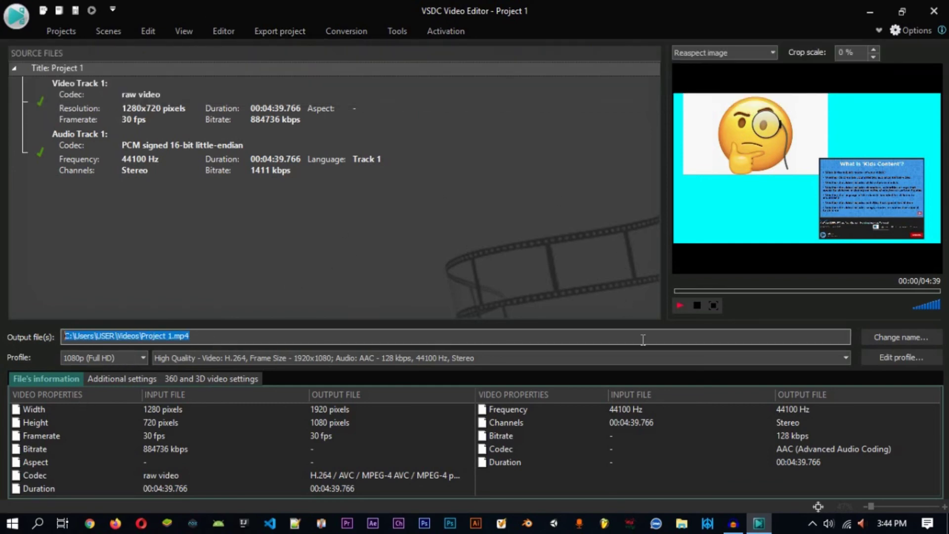
{"action": "left_click", "coordinate": [933, 339]}
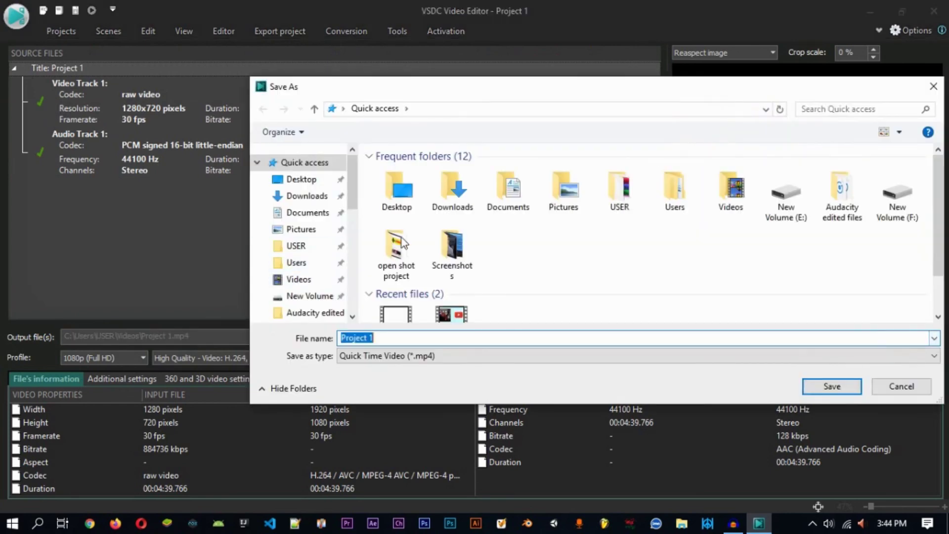
{"action": "left_click", "coordinate": [934, 86]}
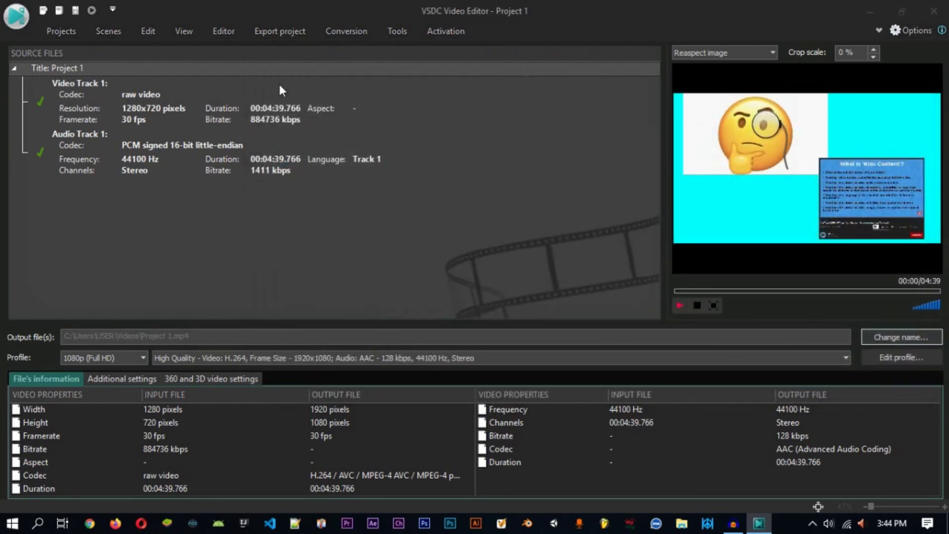